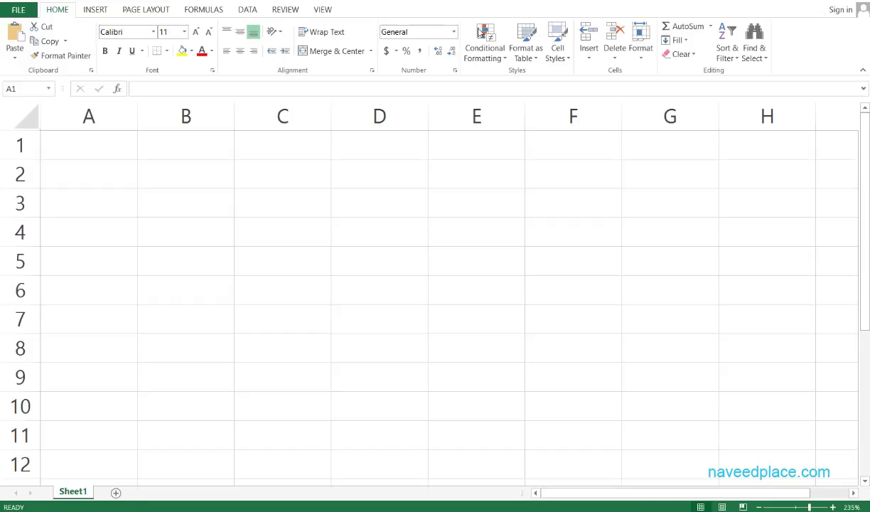
Enter 101 in cell A1 and reselect that cell
{"action": "left_click", "coordinate": [88, 147]}
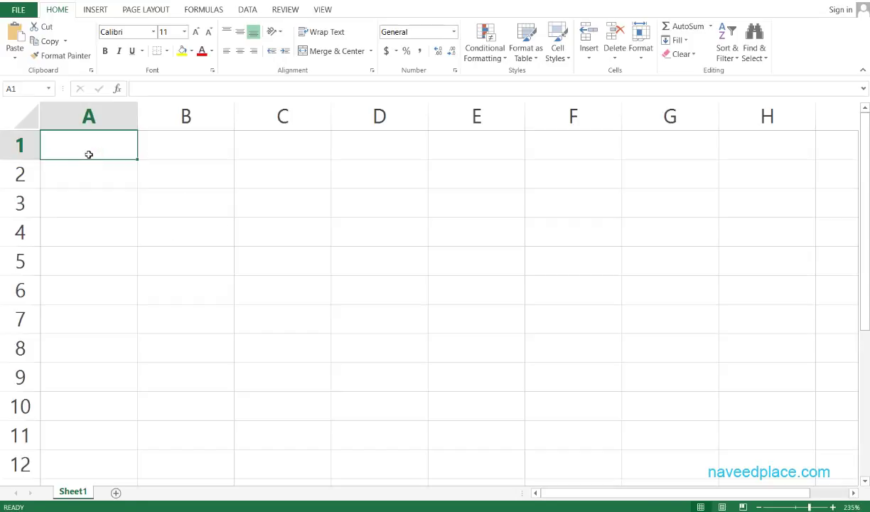
{"action": "type", "text": "101"}
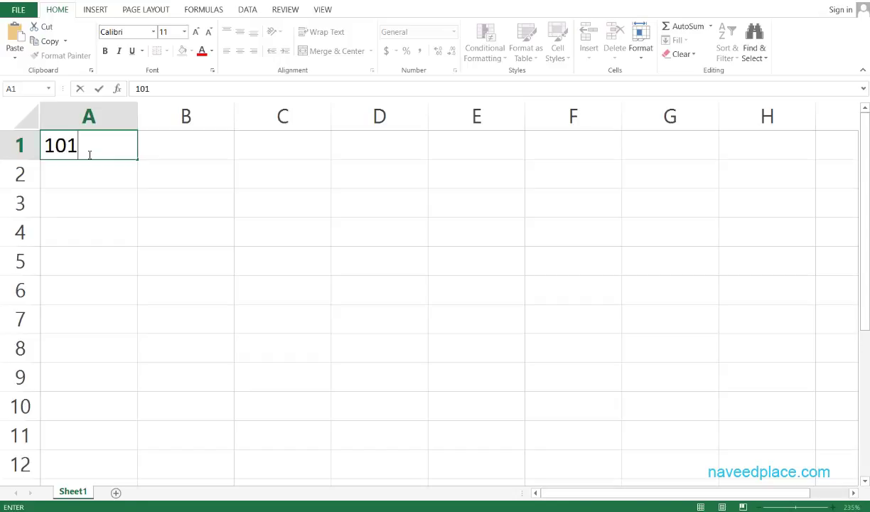
{"action": "key", "text": "Return"}
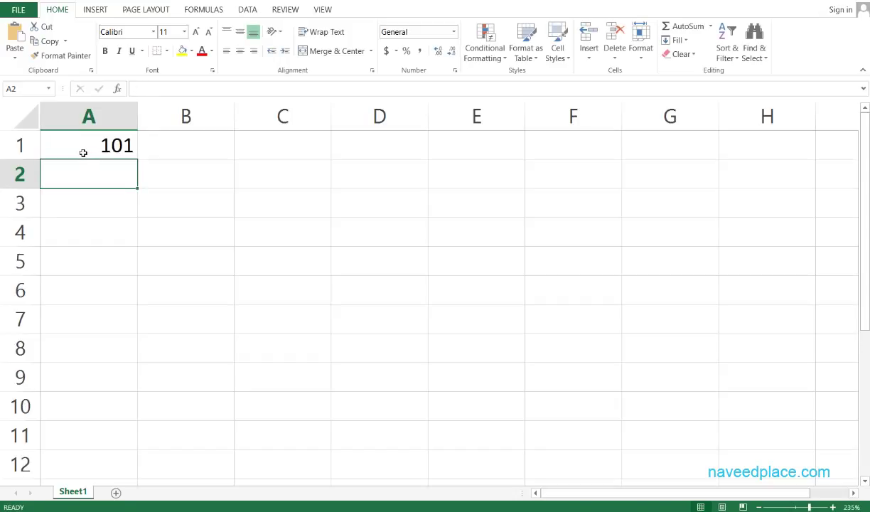
{"action": "left_click", "coordinate": [84, 152]}
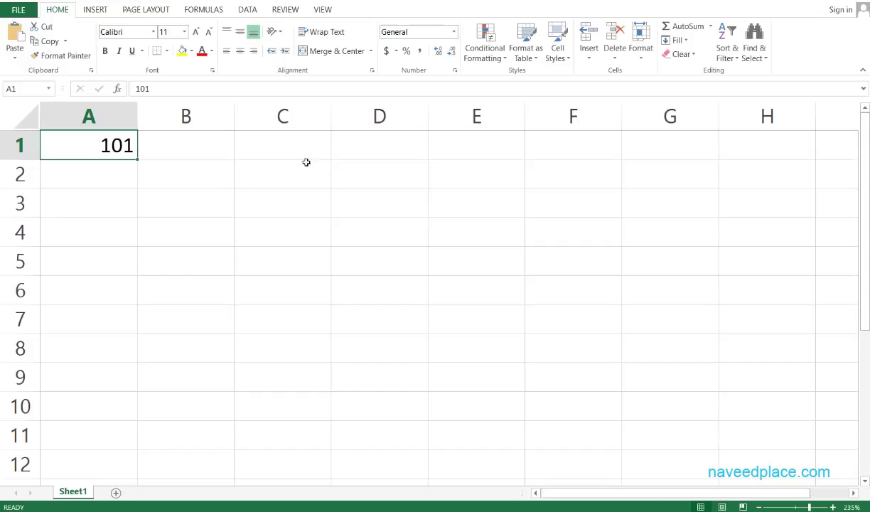
Try the Currency number format on cell A1 and undo it
{"action": "left_click", "coordinate": [454, 32]}
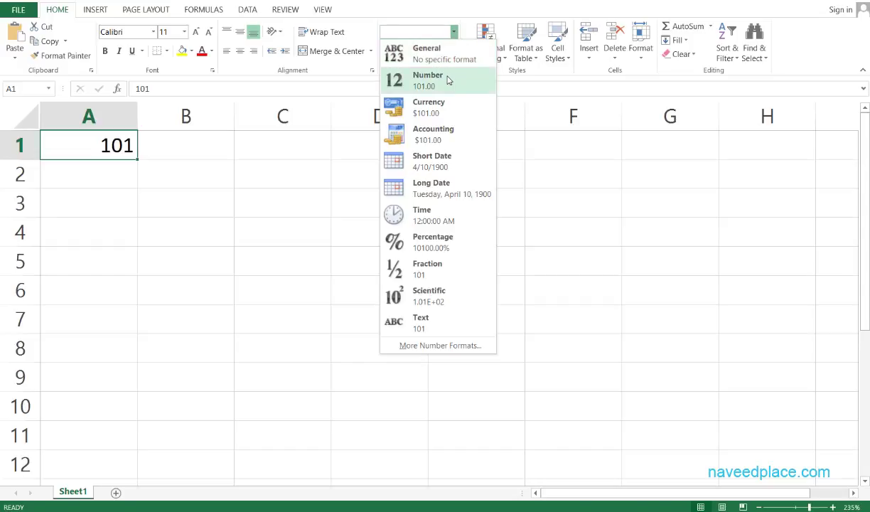
{"action": "left_click", "coordinate": [439, 107]}
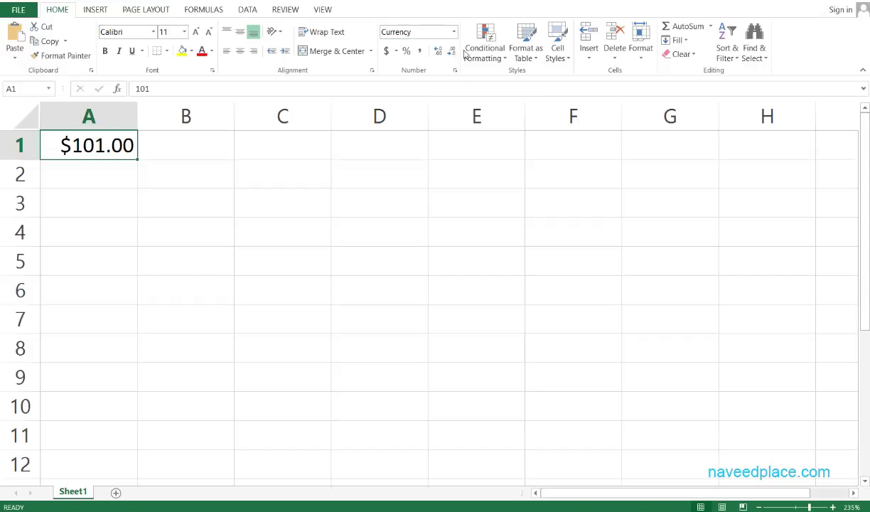
{"action": "key", "text": "ctrl+z"}
Try the Short Date format on cell A1, undo it, and look over the other available number formats
{"action": "left_click", "coordinate": [453, 31]}
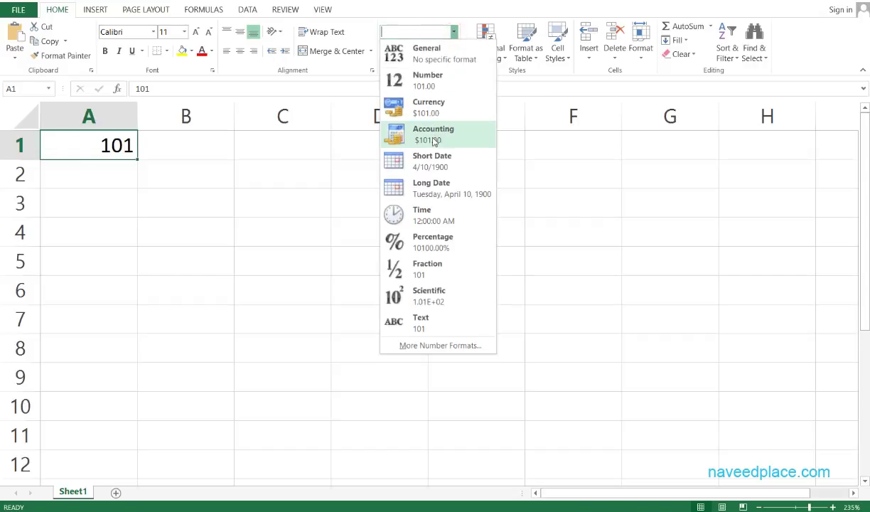
{"action": "left_click", "coordinate": [441, 159]}
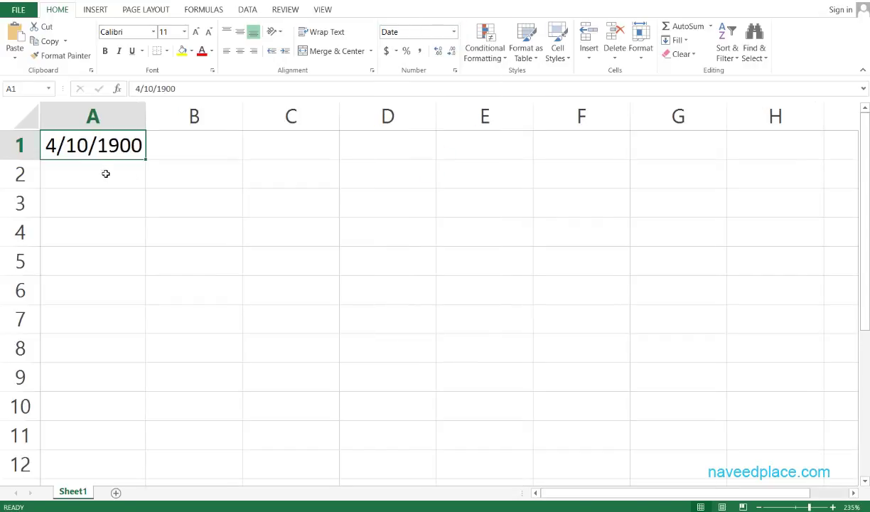
{"action": "key", "text": "ctrl+z"}
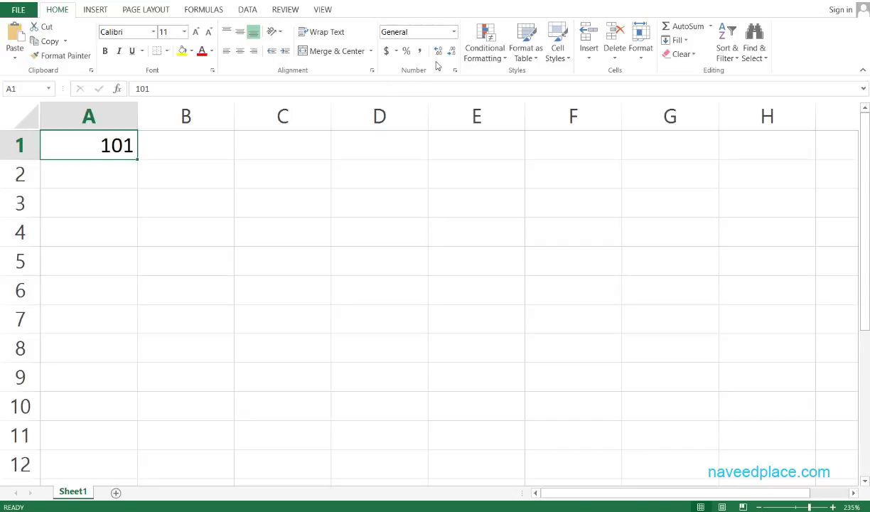
{"action": "left_click", "coordinate": [454, 31]}
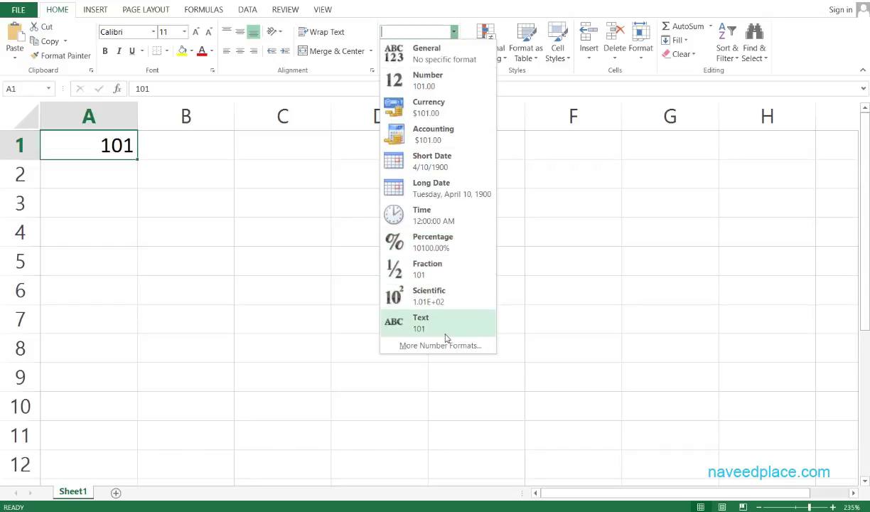
{"action": "left_click", "coordinate": [110, 178]}
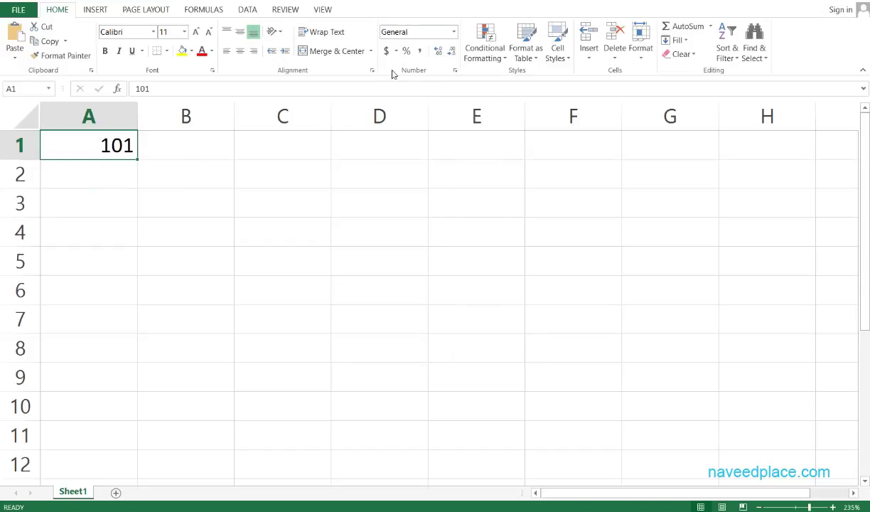
Increase the decimals shown in cell A1 to two places and reduce them to one
{"action": "left_click", "coordinate": [437, 51]}
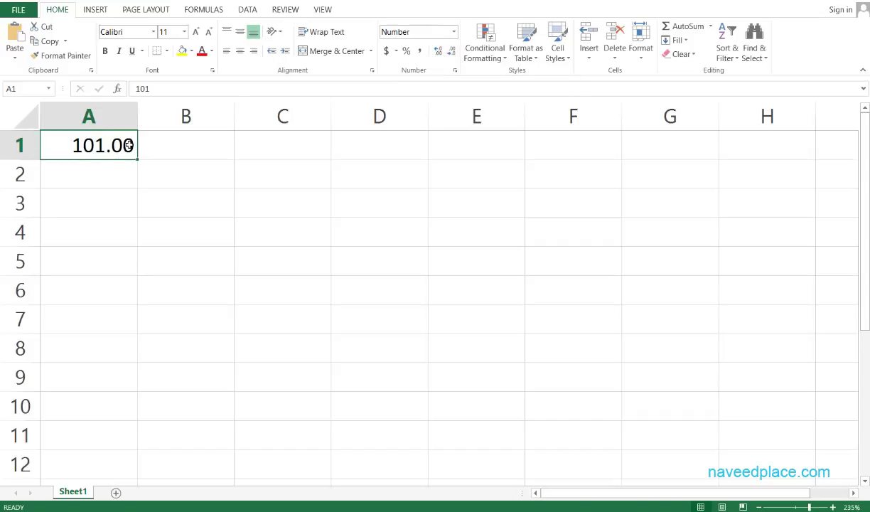
{"action": "left_click", "coordinate": [452, 52]}
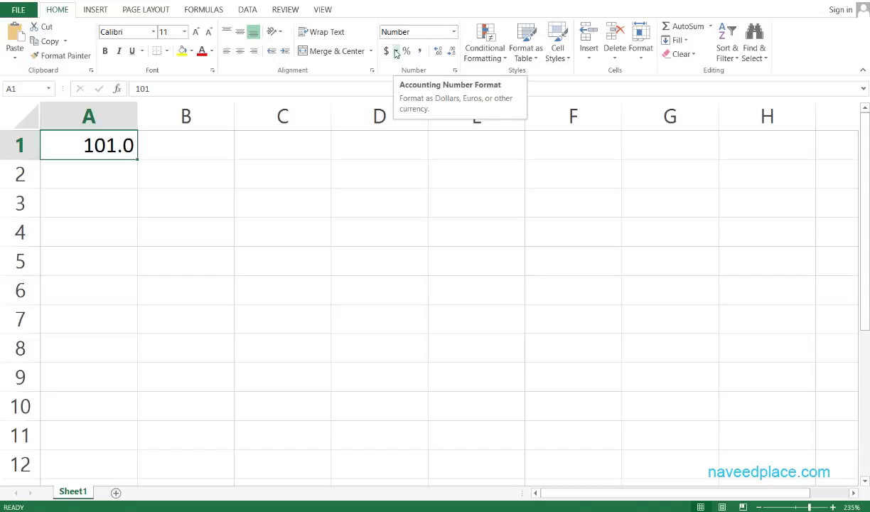
Apply the dollar Accounting format to cell A1 and browse the other accounting currency symbols without choosing one
{"action": "left_click", "coordinate": [385, 51]}
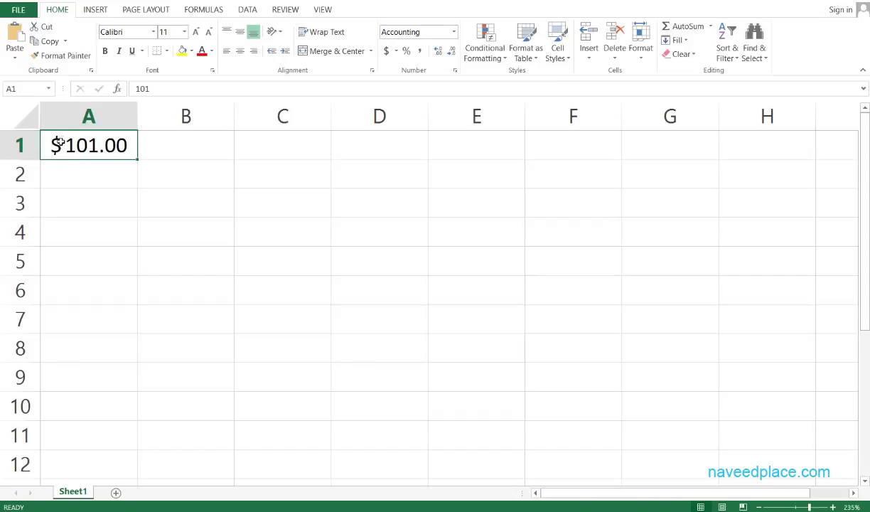
{"action": "left_click", "coordinate": [397, 53]}
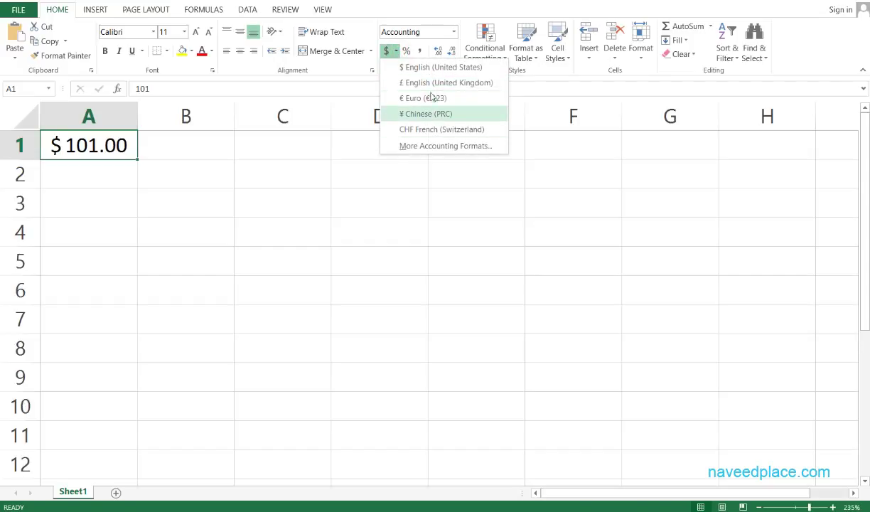
{"action": "left_click", "coordinate": [412, 146]}
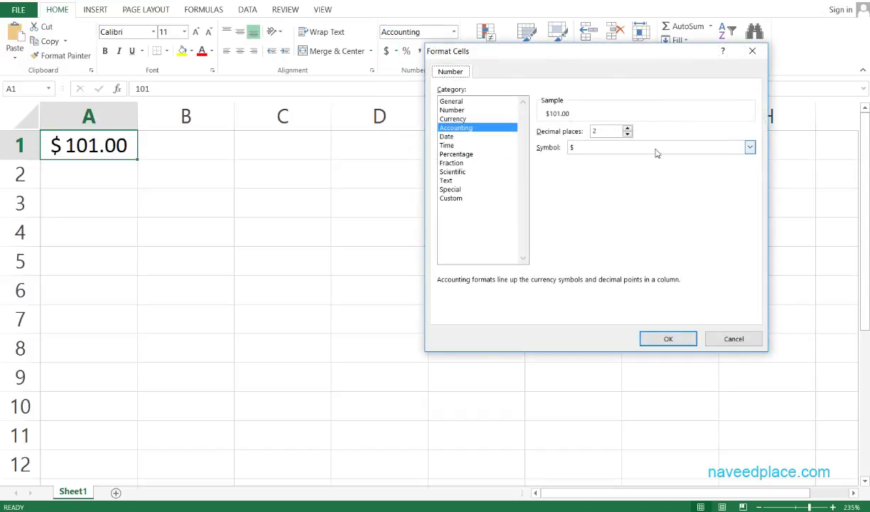
{"action": "left_click", "coordinate": [749, 147]}
{"action": "scroll", "coordinate": [661, 183], "scroll_direction": "down", "scroll_amount": 8}
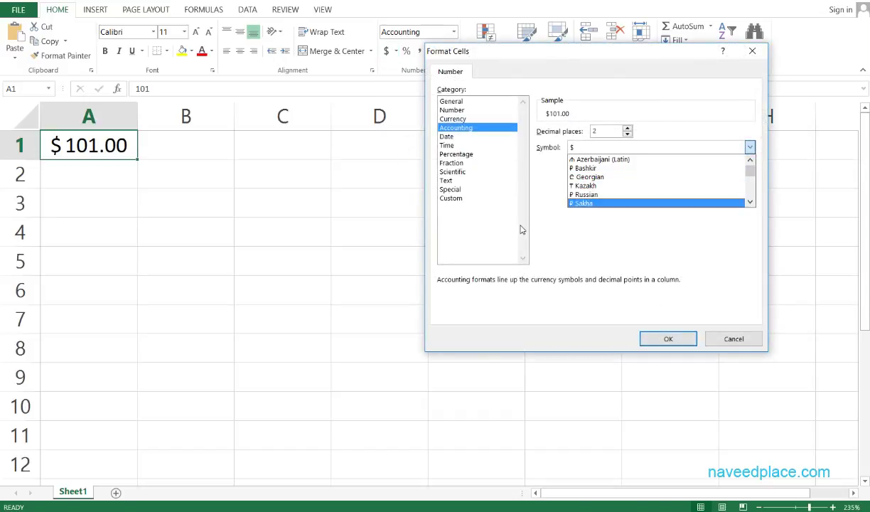
{"action": "scroll", "coordinate": [612, 189], "scroll_direction": "down", "scroll_amount": 4}
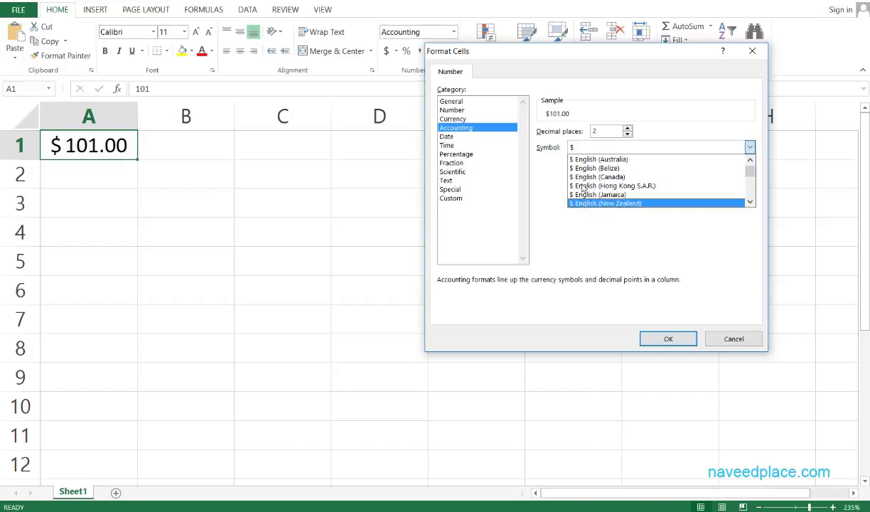
{"action": "left_click", "coordinate": [728, 339]}
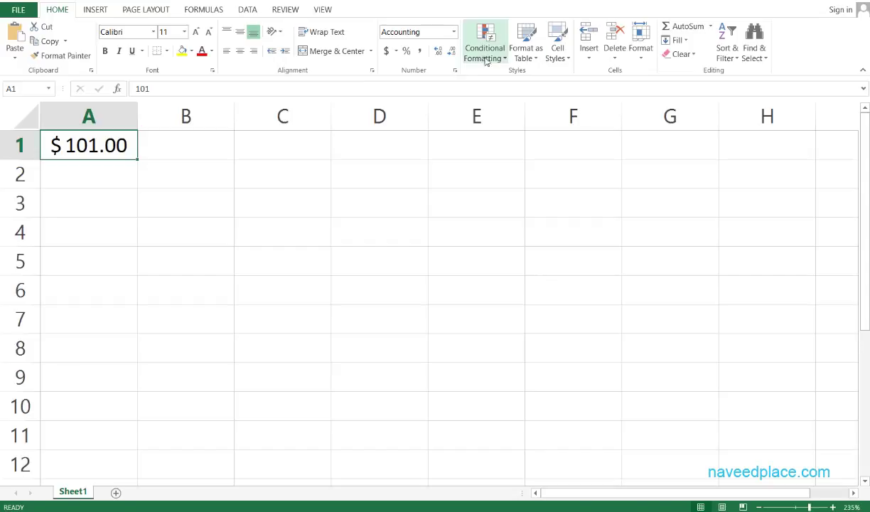
Clear the contents of cell A1 and enter 1 in it
{"action": "key", "text": "Delete"}
{"action": "left_click", "coordinate": [101, 161]}
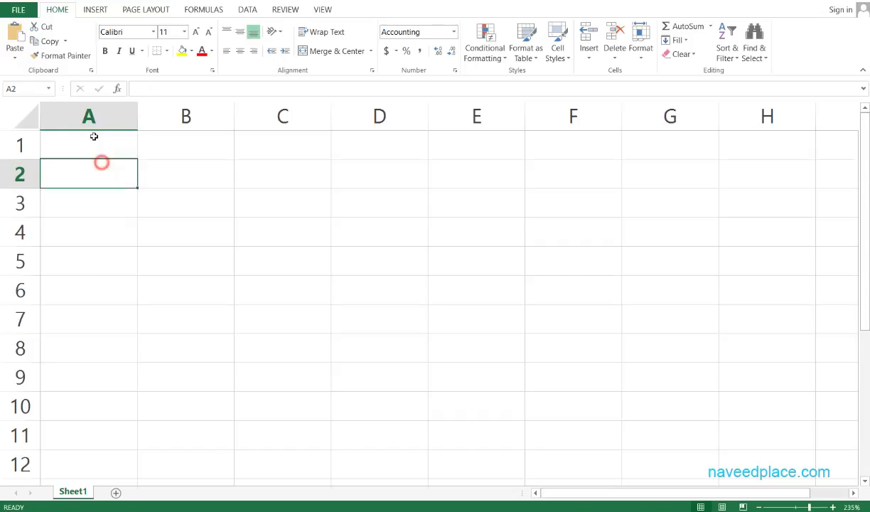
{"action": "left_click", "coordinate": [94, 135]}
{"action": "type", "text": "1"}
{"action": "key", "text": "Return"}
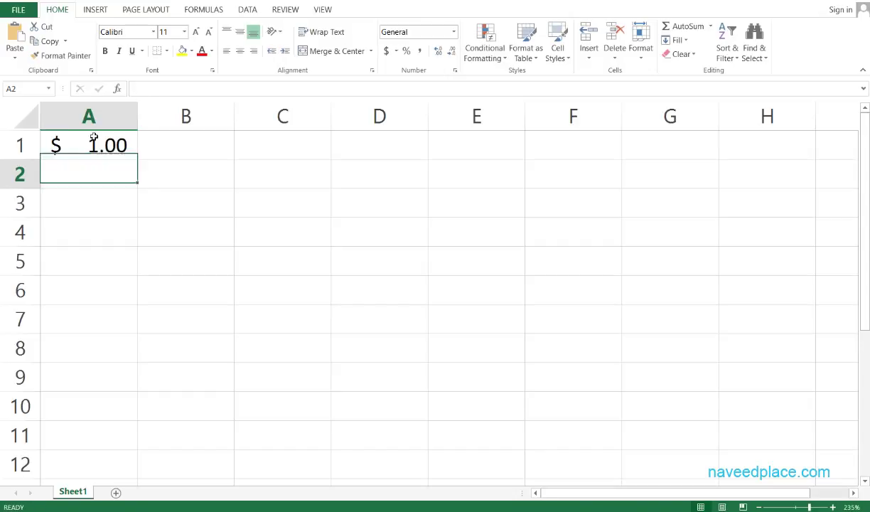
Format cell A1 as Number with no decimal places
{"action": "left_click", "coordinate": [104, 144]}
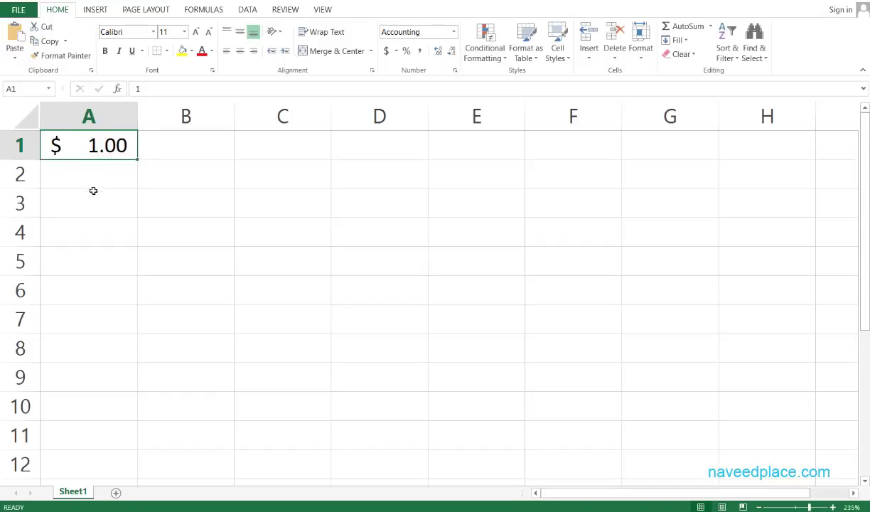
{"action": "left_click", "coordinate": [453, 31]}
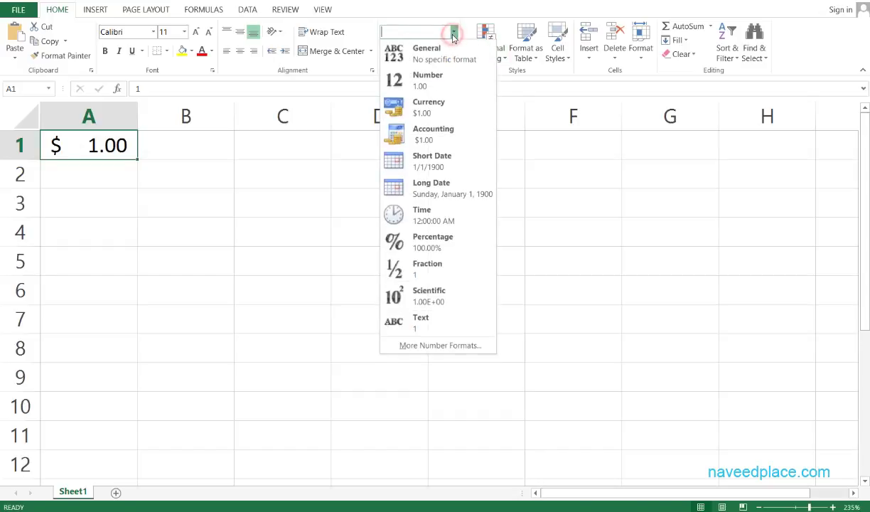
{"action": "left_click", "coordinate": [398, 82]}
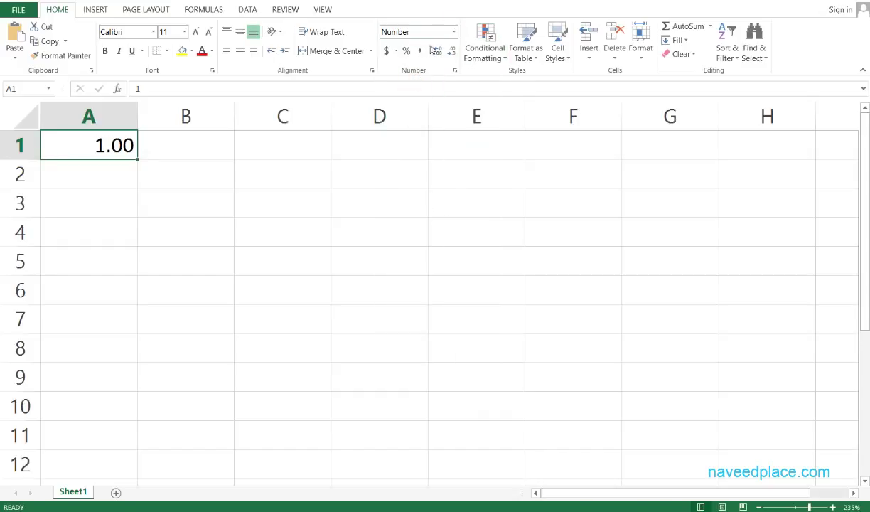
{"action": "left_click", "coordinate": [452, 50]}
{"action": "left_click", "coordinate": [451, 50]}
{"action": "left_click", "coordinate": [277, 220]}
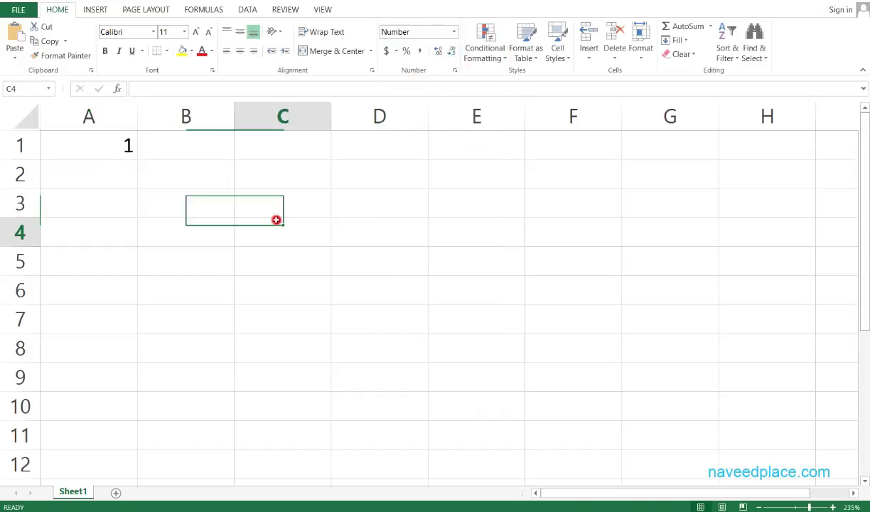
Fill column A from cell A1 down to A20 with the consecutive numbers 1 to 20
{"action": "left_click", "coordinate": [92, 143]}
{"action": "left_click", "coordinate": [91, 210]}
{"action": "left_click", "coordinate": [105, 145]}
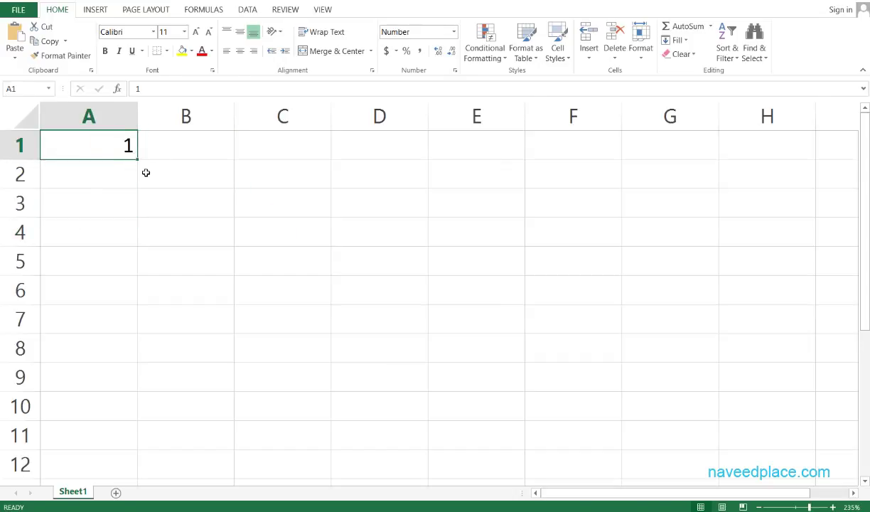
{"action": "left_click_drag", "start_coordinate": [139, 160], "coordinate": [132, 475]}
{"action": "scroll", "coordinate": [140, 316], "scroll_direction": "up", "scroll_amount": 3}
{"action": "scroll", "coordinate": [140, 316], "scroll_direction": "down", "scroll_amount": 20}
{"action": "left_click", "coordinate": [111, 281]}
{"action": "scroll", "coordinate": [153, 286], "scroll_direction": "up", "scroll_amount": 20}
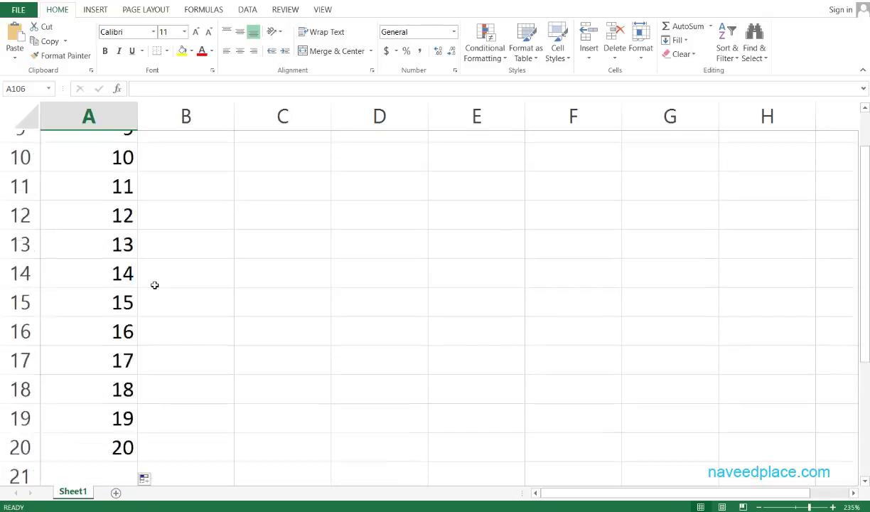
Enter "unpaid" in cell B1 and "Paid" in cell B2
{"action": "left_click", "coordinate": [200, 134]}
{"action": "left_click", "coordinate": [195, 148]}
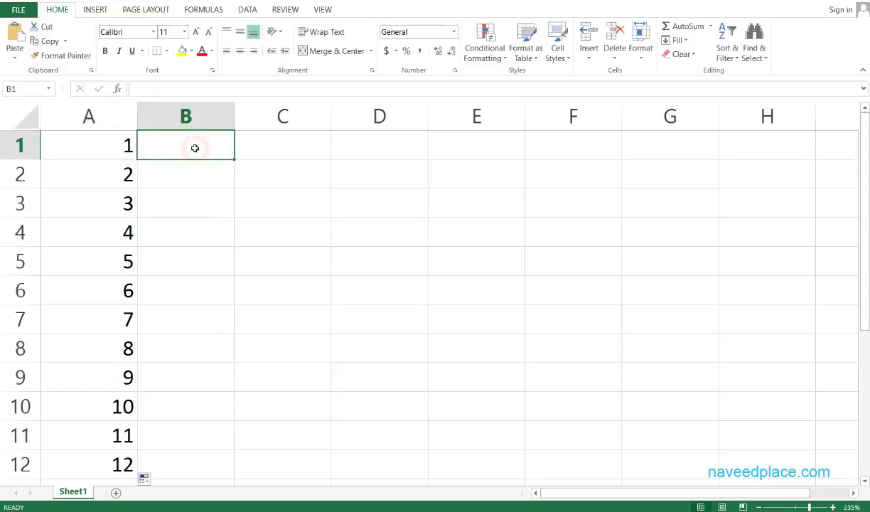
{"action": "type", "text": "unpaod"}
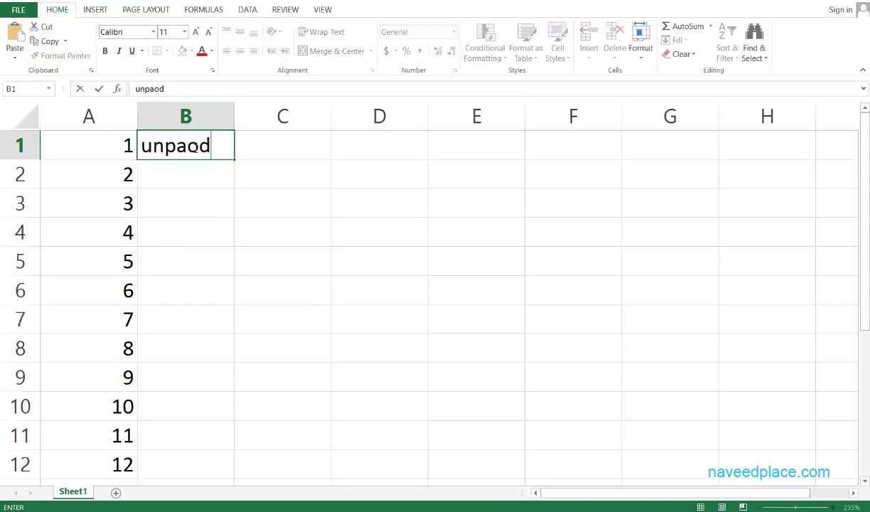
{"action": "key", "text": "BackSpace"}
{"action": "key", "text": "BackSpace"}
{"action": "type", "text": "id"}
{"action": "key", "text": "Return"}
{"action": "type", "text": "Paid"}
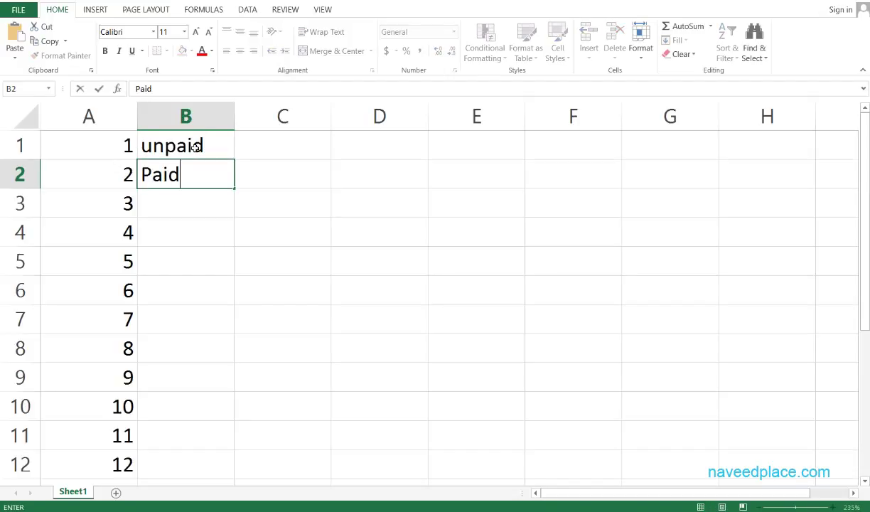
{"action": "key", "text": "Return"}
Fill "Paid" from cell B2 down through B19
{"action": "left_click_drag", "start_coordinate": [189, 173], "coordinate": [235, 444]}
{"action": "scroll", "coordinate": [322, 308], "scroll_direction": "up", "scroll_amount": 3}
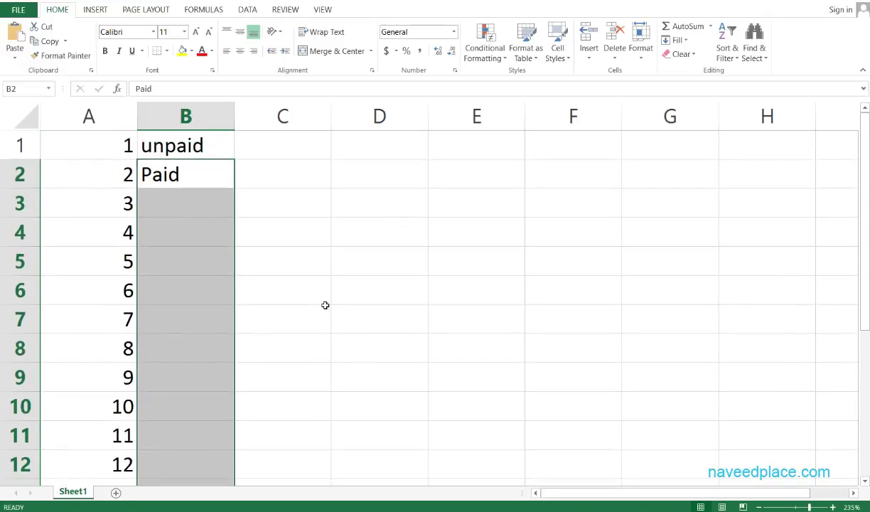
{"action": "key", "text": "ctrl+d"}
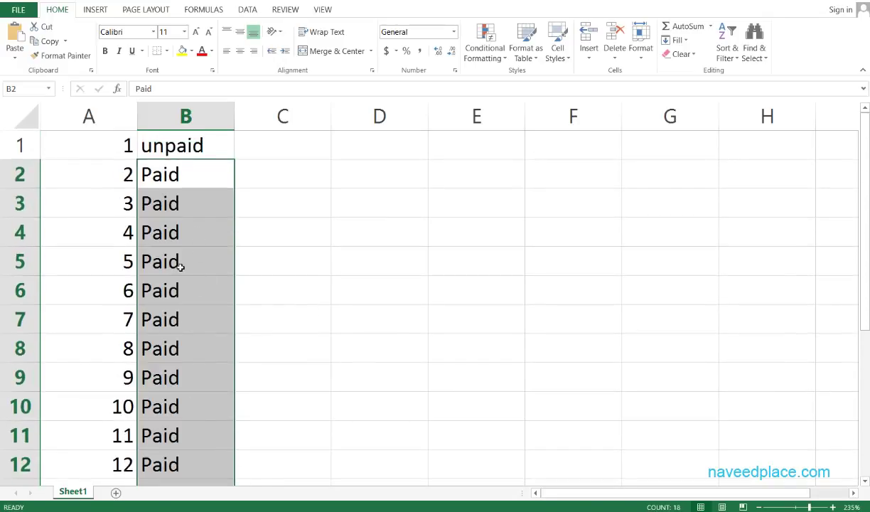
Start a Greater Than highlight rule for the numbers in cells A1 through A18
{"action": "left_click", "coordinate": [115, 141]}
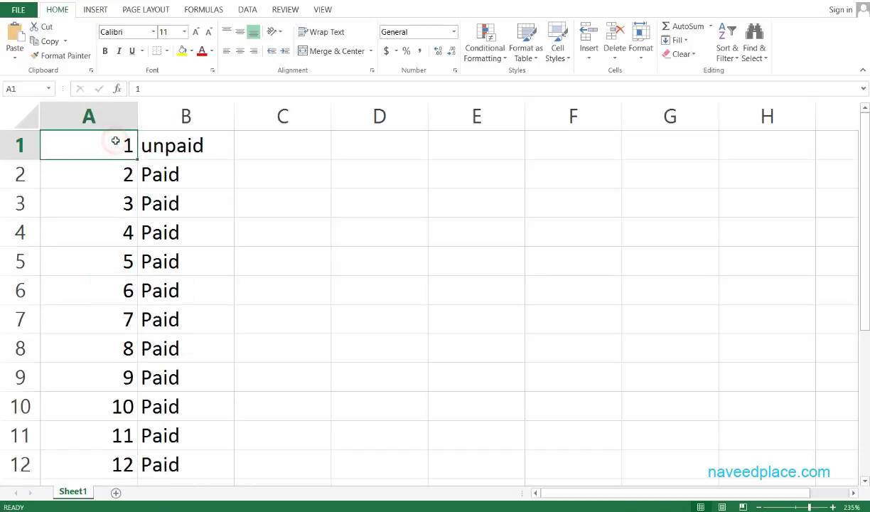
{"action": "left_click_drag", "start_coordinate": [115, 141], "coordinate": [171, 459]}
{"action": "scroll", "coordinate": [153, 162], "scroll_direction": "up", "scroll_amount": 1}
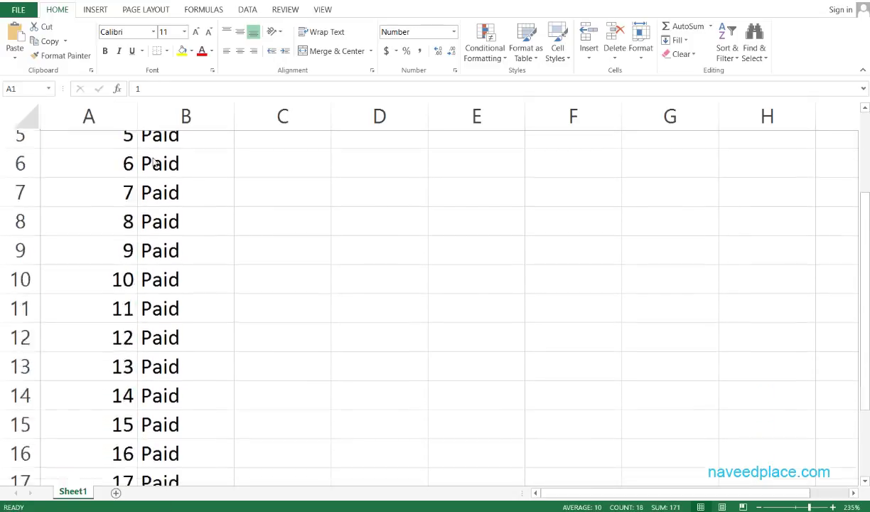
{"action": "scroll", "coordinate": [153, 162], "scroll_direction": "up", "scroll_amount": 2}
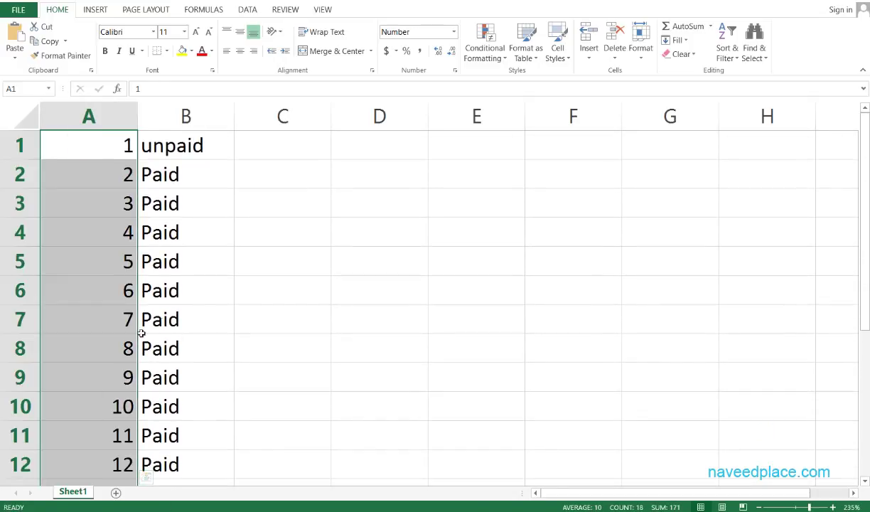
{"action": "left_click", "coordinate": [487, 59]}
{"action": "mouse_move", "coordinate": [479, 83]}
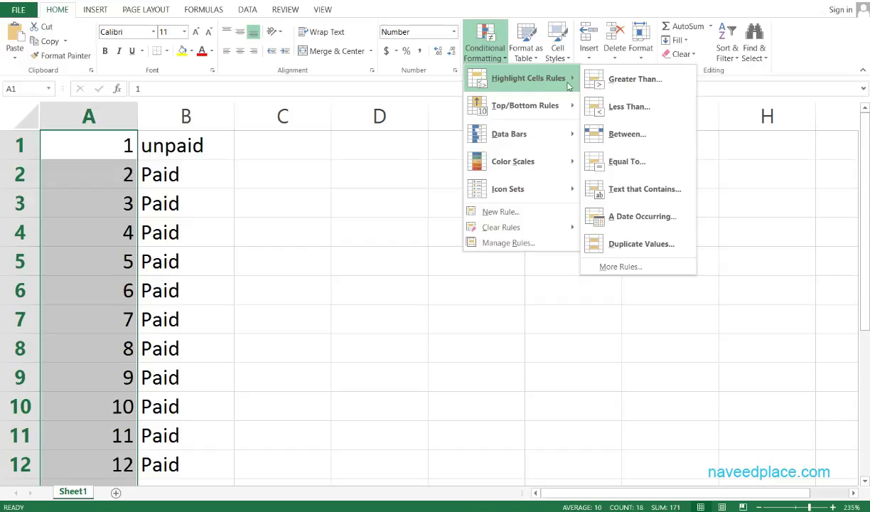
{"action": "left_click", "coordinate": [643, 83]}
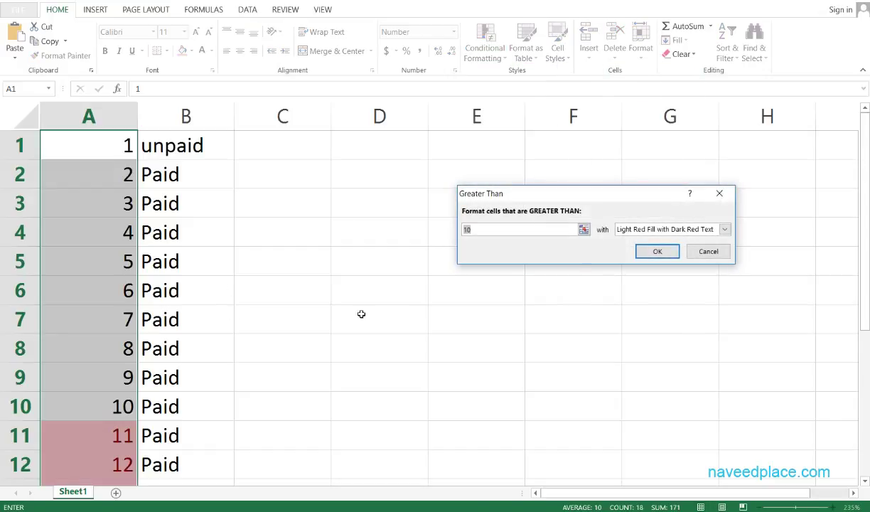
Preview highlighting values greater than 5 with Yellow Fill with Dark Yellow Text, and cancel the rule
{"action": "left_click", "coordinate": [487, 229]}
{"action": "key", "text": "BackSpace"}
{"action": "key", "text": "BackSpace"}
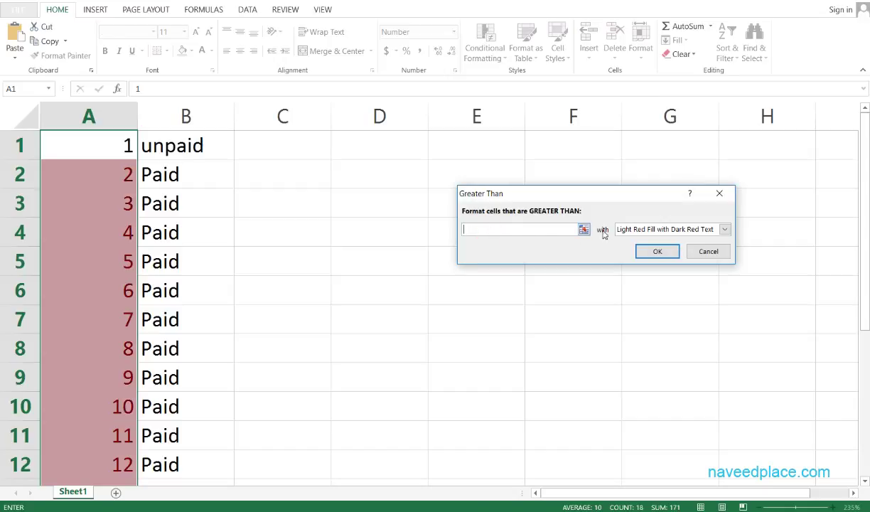
{"action": "type", "text": "5"}
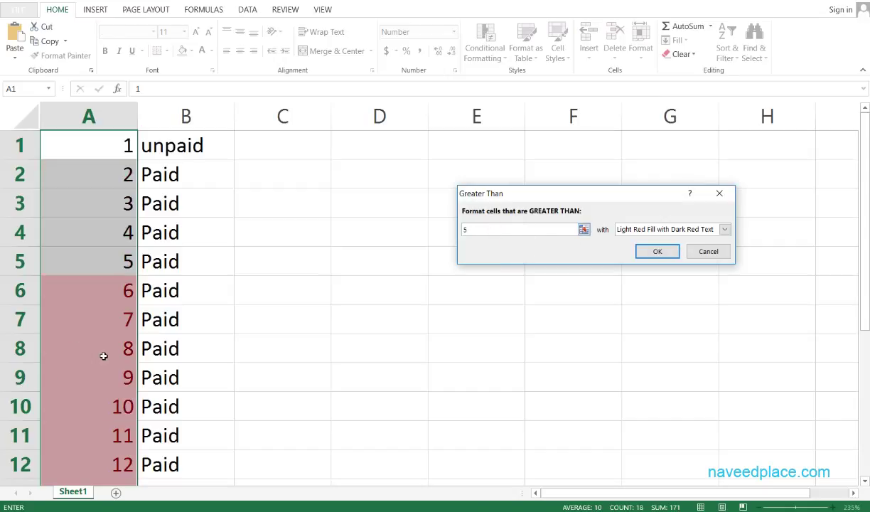
{"action": "scroll", "coordinate": [123, 408], "scroll_direction": "down", "scroll_amount": 20}
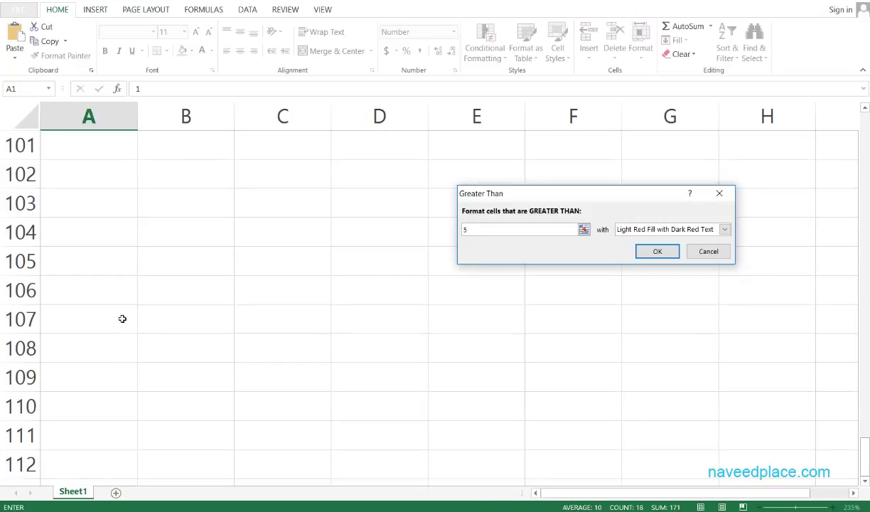
{"action": "scroll", "coordinate": [123, 318], "scroll_direction": "up", "scroll_amount": 20}
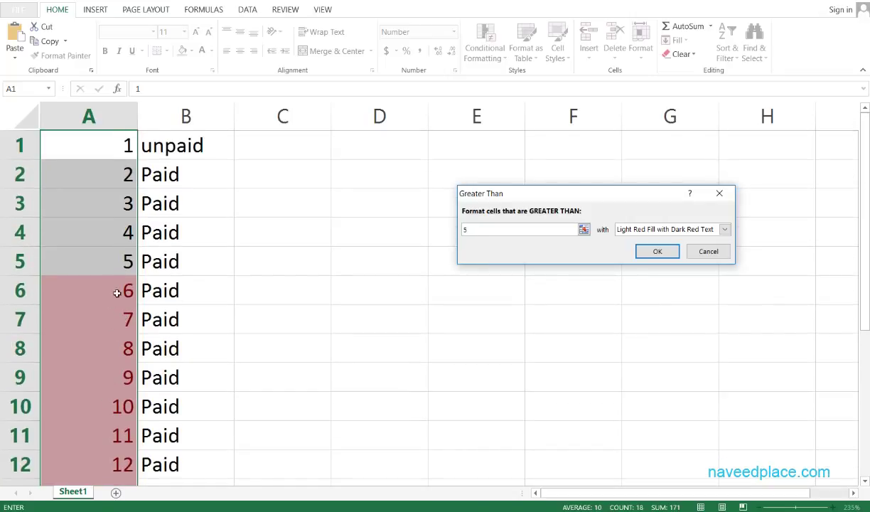
{"action": "left_click", "coordinate": [724, 229]}
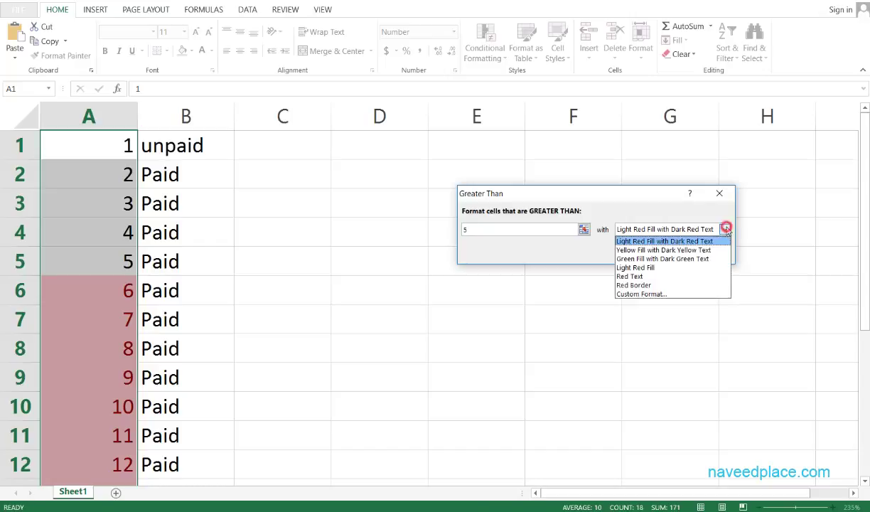
{"action": "left_click", "coordinate": [637, 250]}
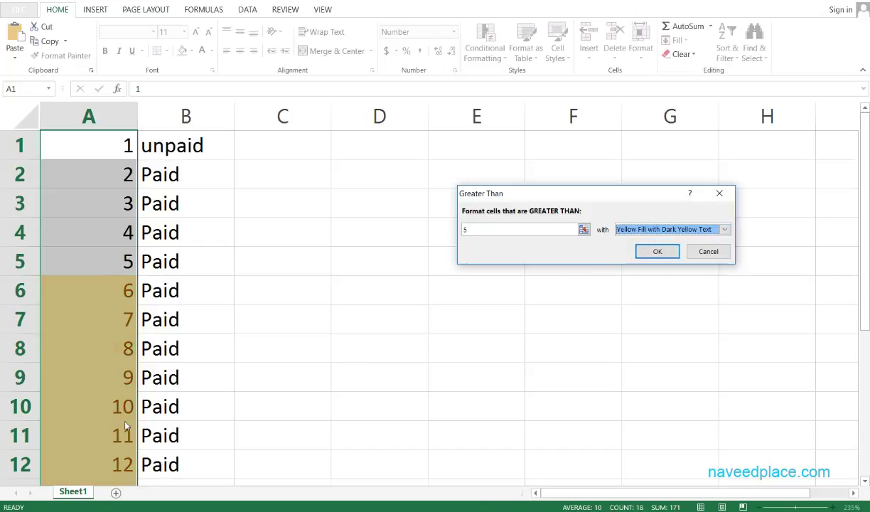
{"action": "left_click", "coordinate": [709, 251]}
Preview a Less Than highlight rule on the selected column A numbers using the suggested value, and cancel it
{"action": "left_click", "coordinate": [486, 50]}
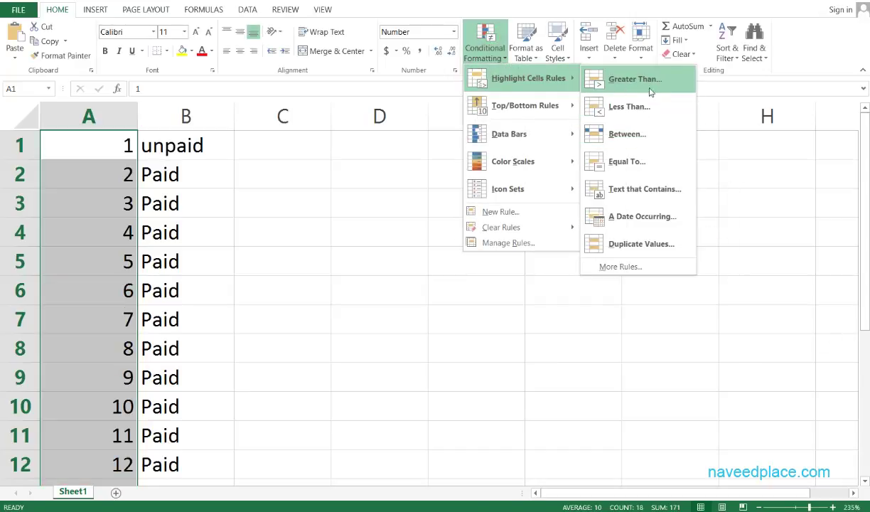
{"action": "left_click", "coordinate": [591, 105]}
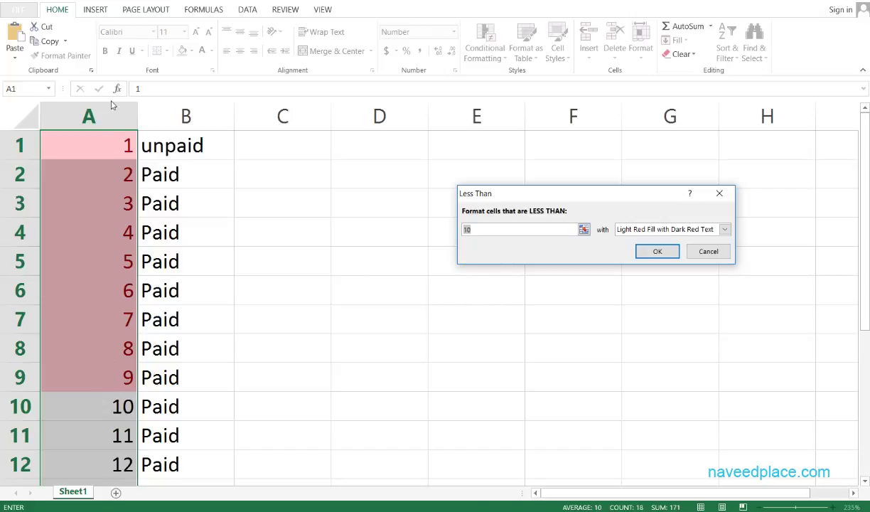
{"action": "left_click", "coordinate": [709, 251]}
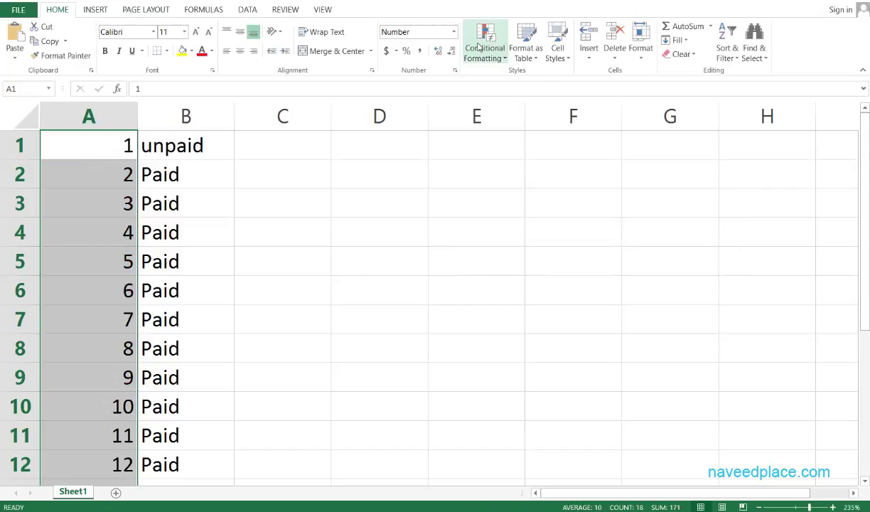
Preview a Between highlight rule for column A values from 2 to 6, and cancel it
{"action": "left_click", "coordinate": [485, 48]}
{"action": "mouse_move", "coordinate": [540, 78]}
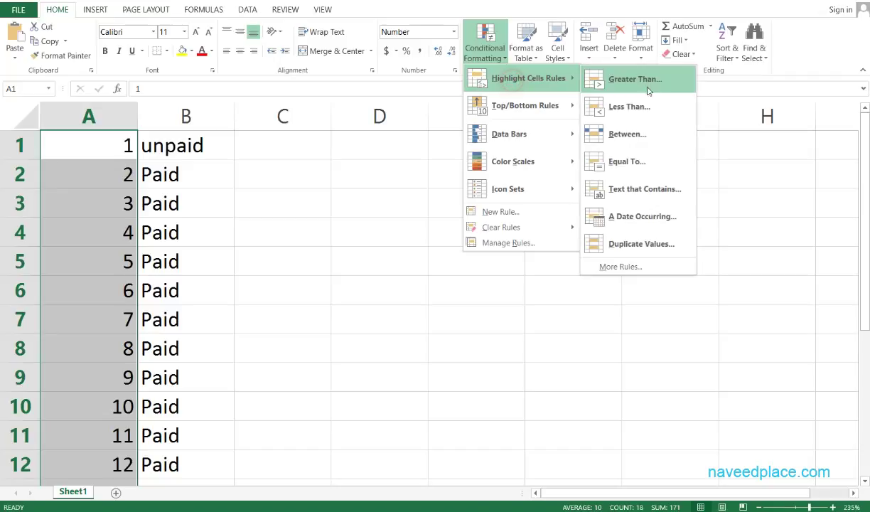
{"action": "left_click", "coordinate": [625, 135]}
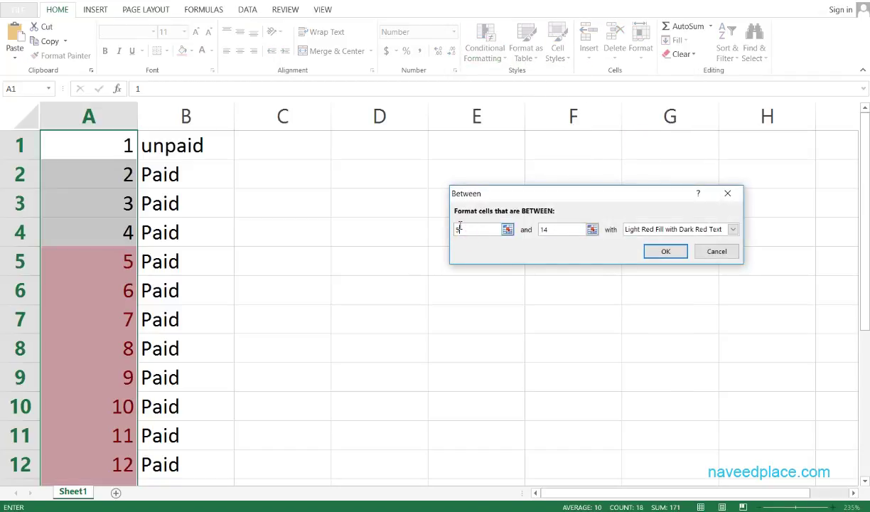
{"action": "type", "text": "2"}
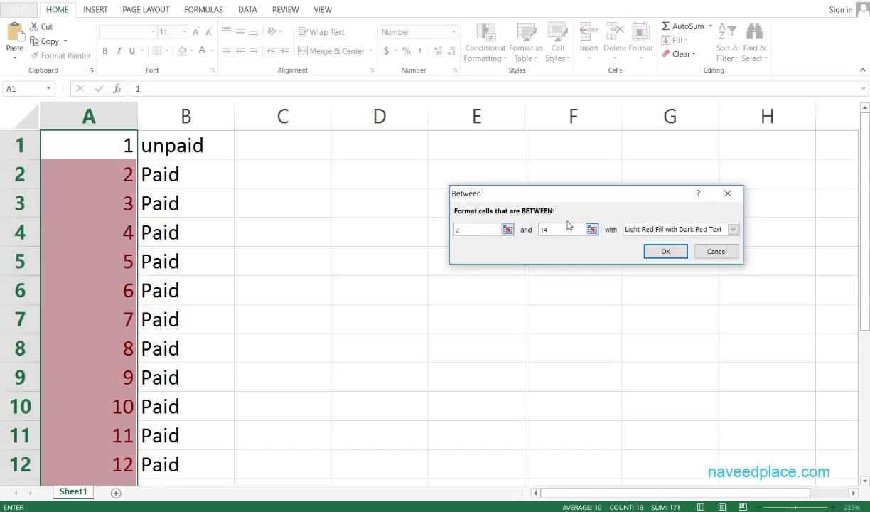
{"action": "left_click", "coordinate": [567, 223]}
{"action": "left_click", "coordinate": [557, 225]}
{"action": "key", "text": "BackSpace"}
{"action": "type", "text": "6"}
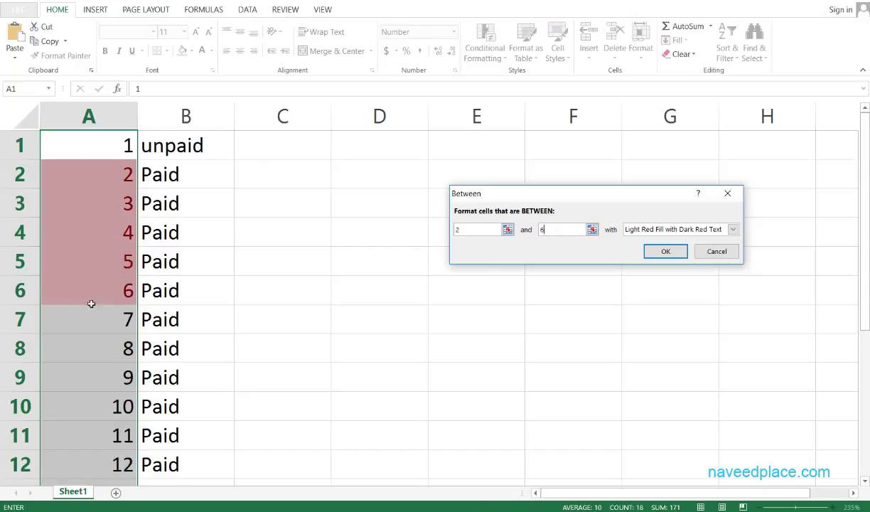
{"action": "left_click", "coordinate": [716, 251]}
Preview an Equal To highlight rule for the value 1 in column A, and cancel it
{"action": "left_click", "coordinate": [485, 51]}
{"action": "mouse_move", "coordinate": [501, 78]}
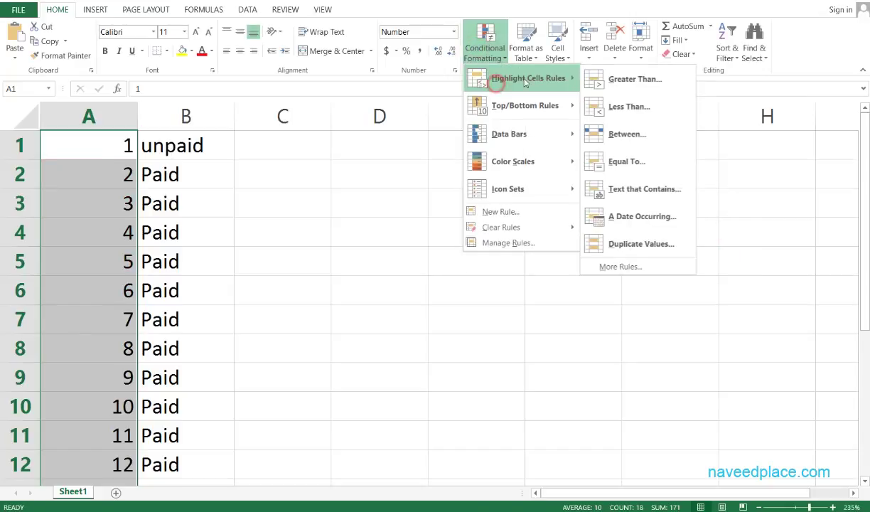
{"action": "left_click", "coordinate": [653, 164]}
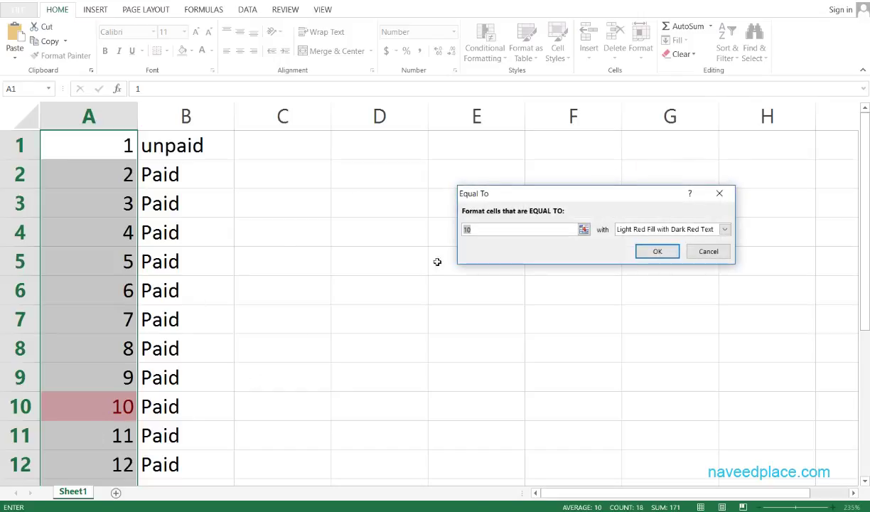
{"action": "type", "text": "1"}
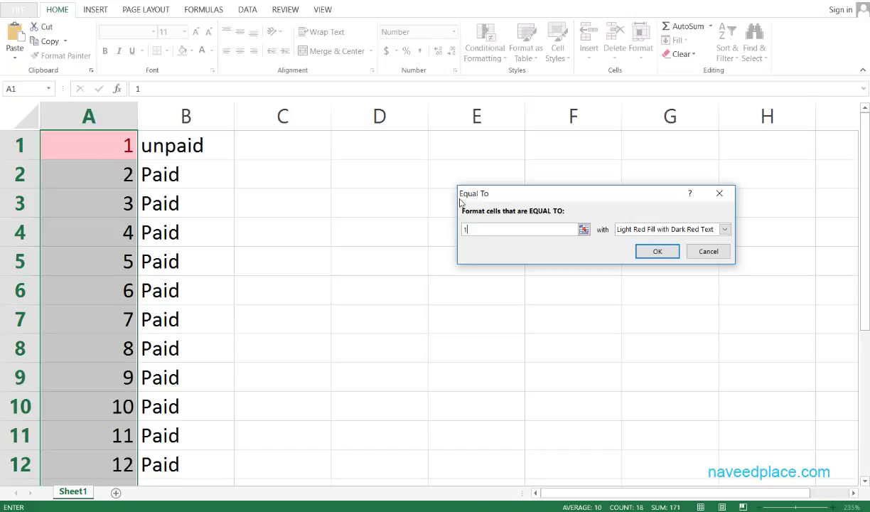
{"action": "left_click", "coordinate": [706, 251]}
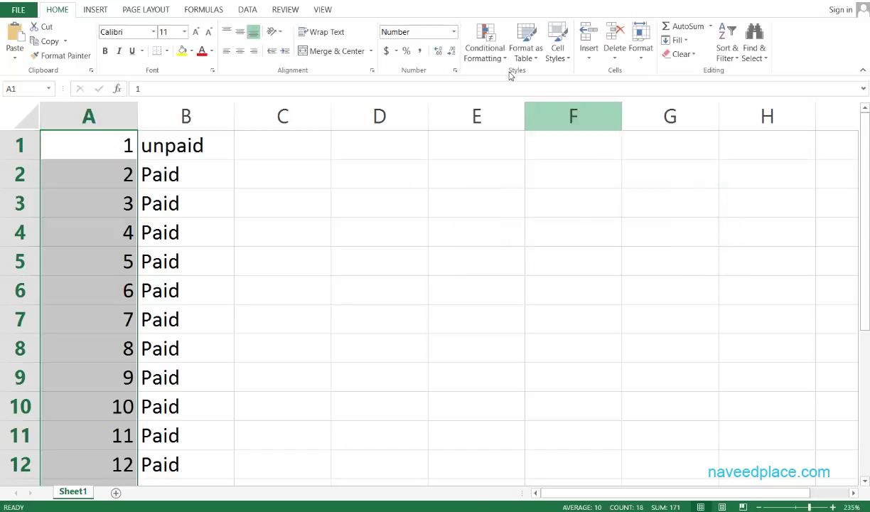
{"action": "left_click", "coordinate": [485, 49]}
{"action": "mouse_move", "coordinate": [528, 78]}
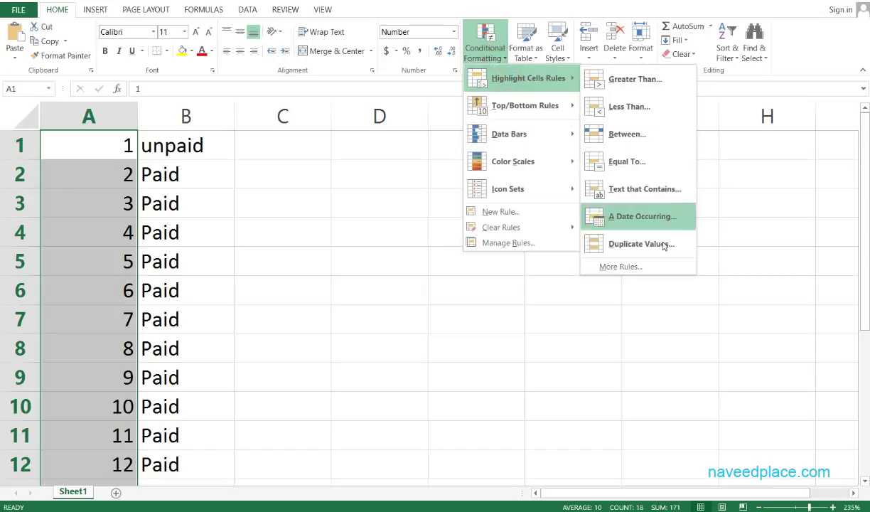
{"action": "left_click", "coordinate": [413, 223]}
Enter the formula =TODAY() in cell C1
{"action": "left_click", "coordinate": [309, 170]}
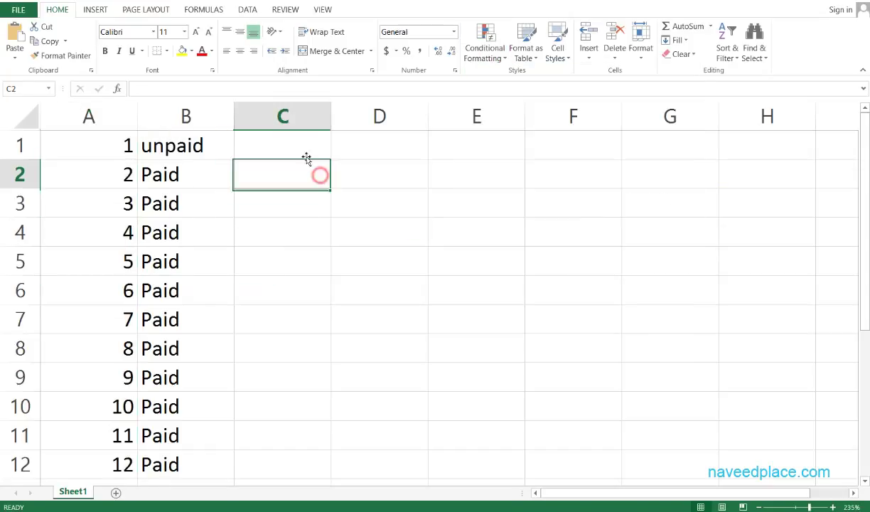
{"action": "left_click", "coordinate": [299, 148]}
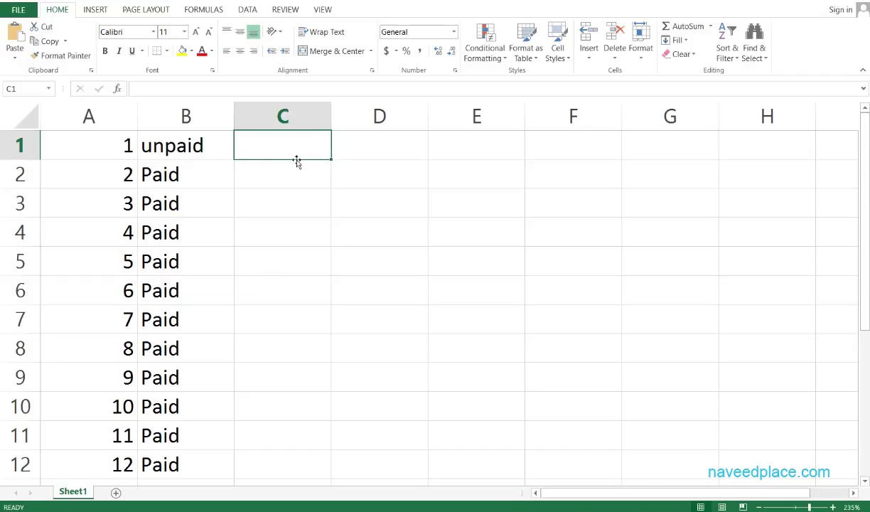
{"action": "type", "text": "=tda"}
{"action": "key", "text": "BackSpace"}
{"action": "key", "text": "BackSpace"}
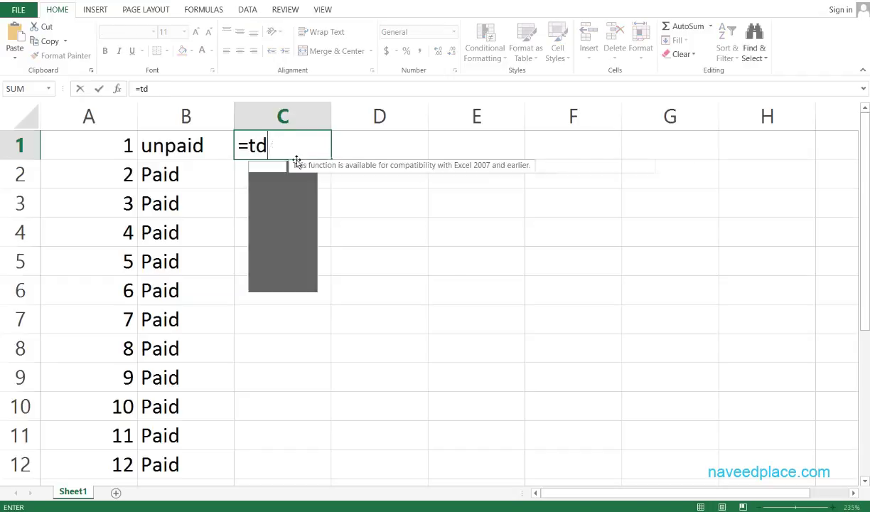
{"action": "type", "text": "oday()"}
{"action": "key", "text": "Return"}
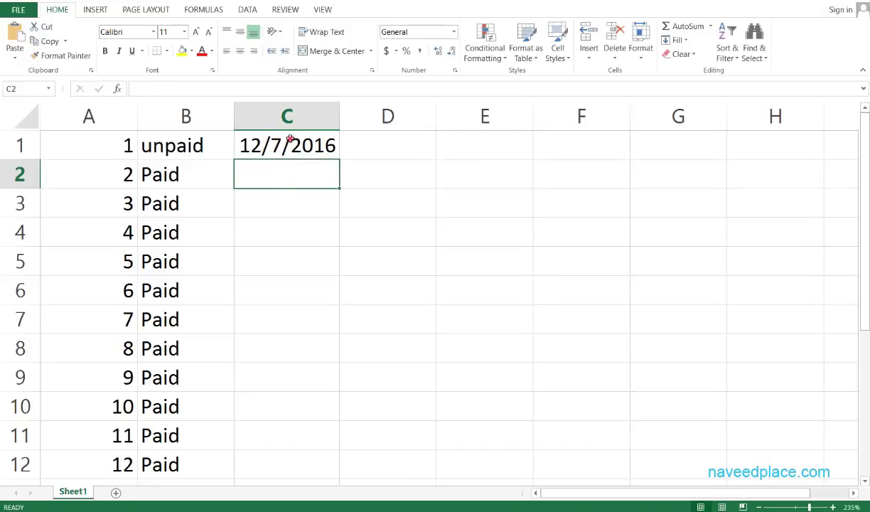
Preview a date-occurring highlight rule on cells C1 through C11 with the period Today, and cancel it
{"action": "left_click_drag", "start_coordinate": [290, 139], "coordinate": [287, 435]}
{"action": "left_click", "coordinate": [485, 44]}
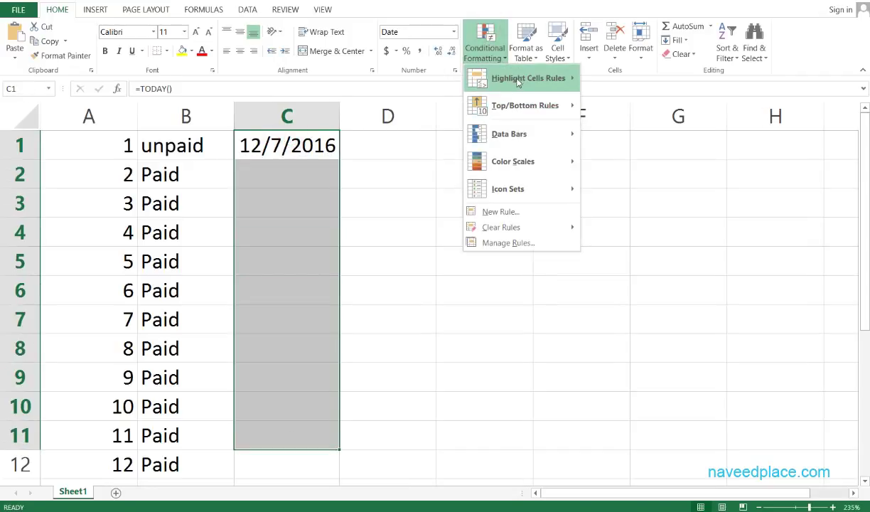
{"action": "mouse_move", "coordinate": [518, 82]}
{"action": "left_click", "coordinate": [597, 211]}
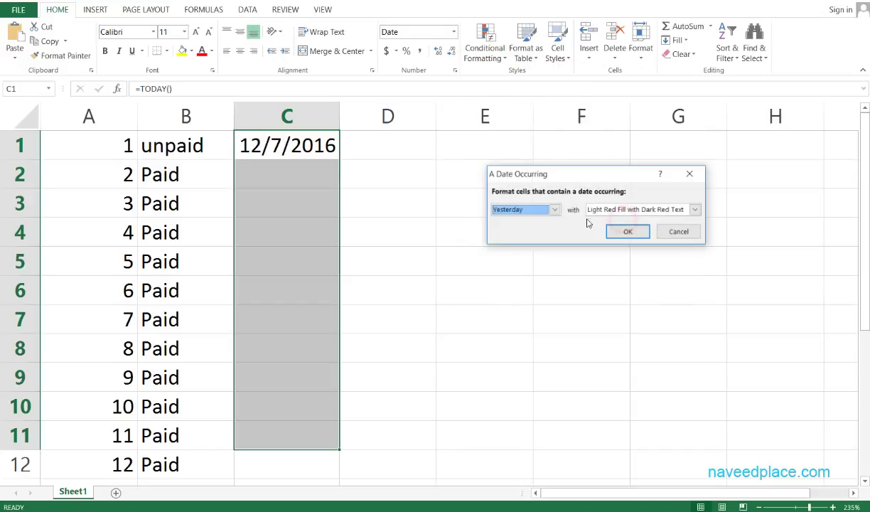
{"action": "left_click", "coordinate": [553, 210]}
{"action": "left_click", "coordinate": [509, 222]}
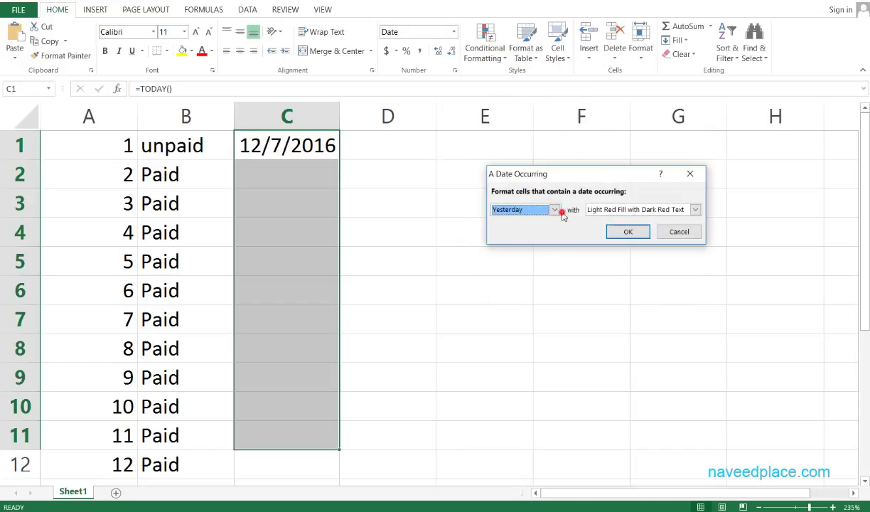
{"action": "left_click", "coordinate": [548, 211]}
{"action": "left_click", "coordinate": [508, 229]}
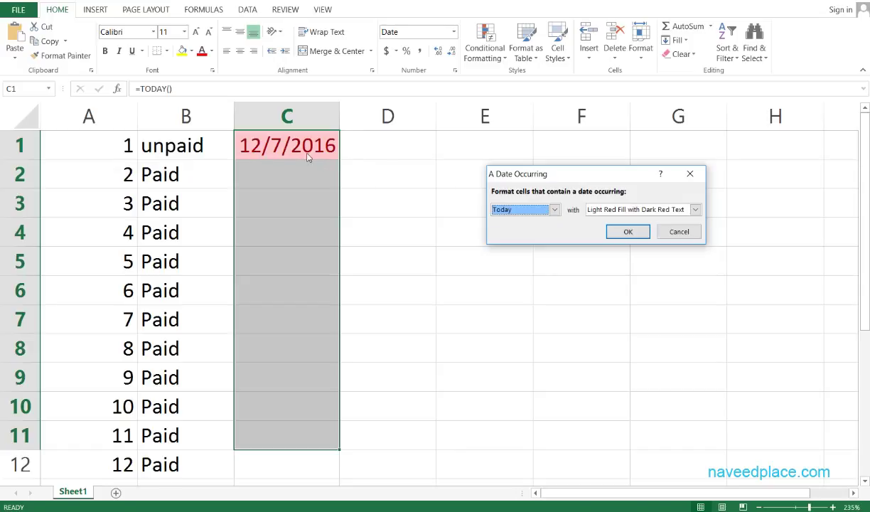
{"action": "left_click", "coordinate": [553, 209]}
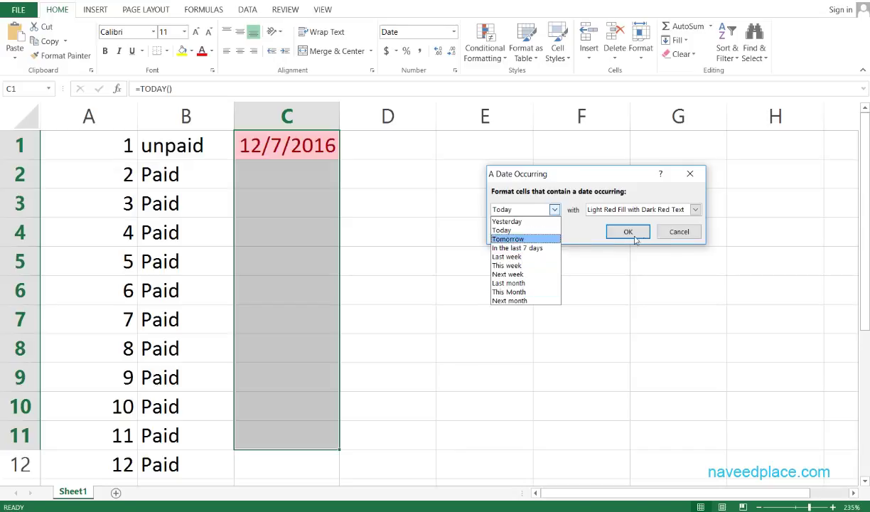
{"action": "left_click", "coordinate": [679, 239]}
{"action": "left_click", "coordinate": [680, 229]}
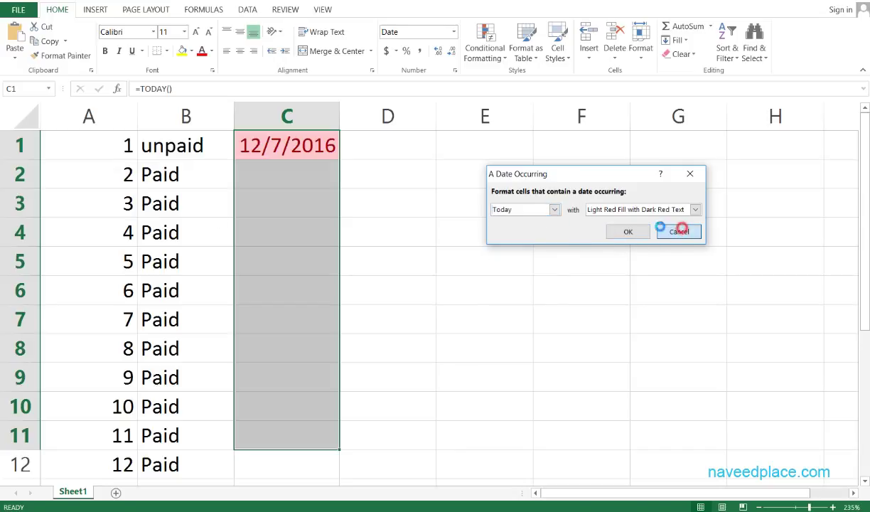
Replace the number in cell A4 with 2
{"action": "left_click_drag", "start_coordinate": [123, 164], "coordinate": [120, 265]}
{"action": "left_click", "coordinate": [120, 264]}
{"action": "left_click", "coordinate": [119, 233]}
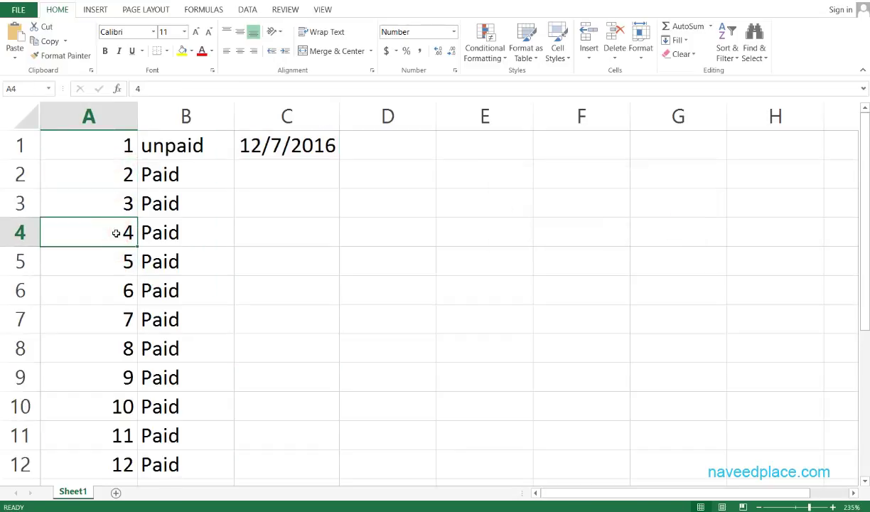
{"action": "key", "text": "BackSpace"}
{"action": "key", "text": "Return"}
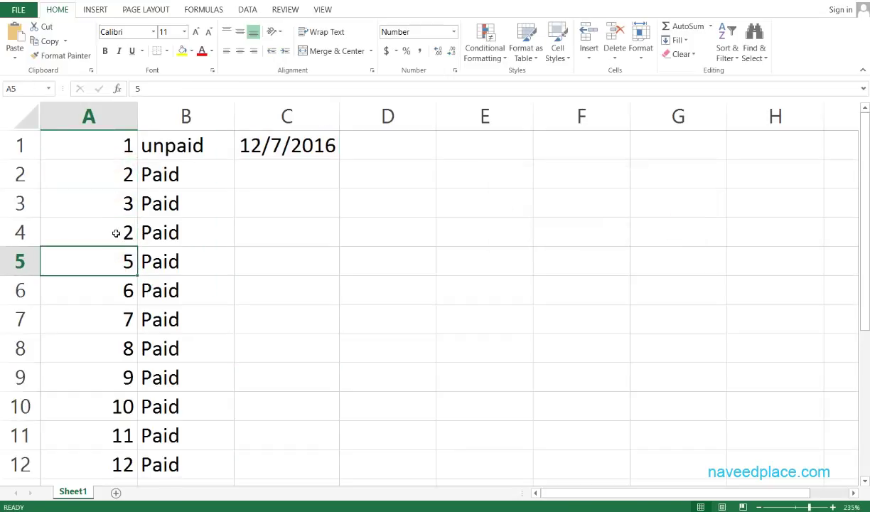
Preview a Duplicate Values highlight rule on cells A1 through A8, cancel it, and undo the last change to cell A4
{"action": "left_click_drag", "start_coordinate": [123, 149], "coordinate": [121, 348]}
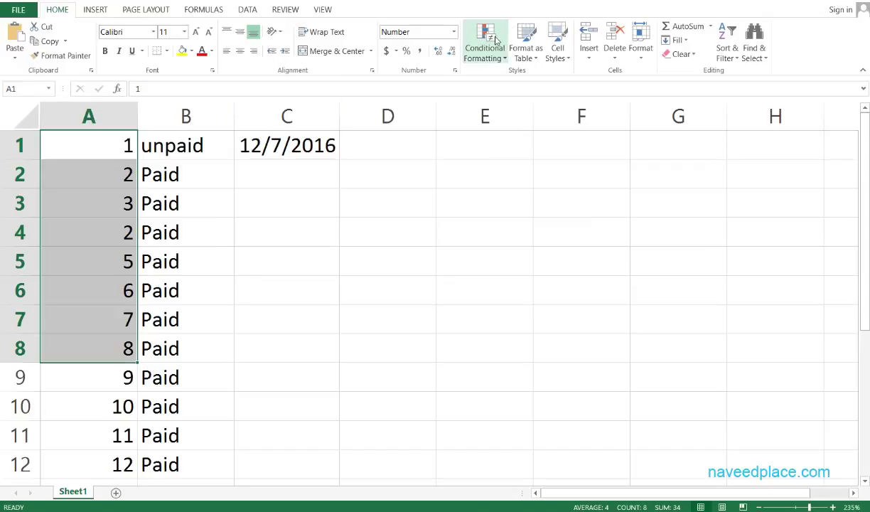
{"action": "left_click", "coordinate": [485, 50]}
{"action": "mouse_move", "coordinate": [497, 88]}
{"action": "left_click", "coordinate": [613, 245]}
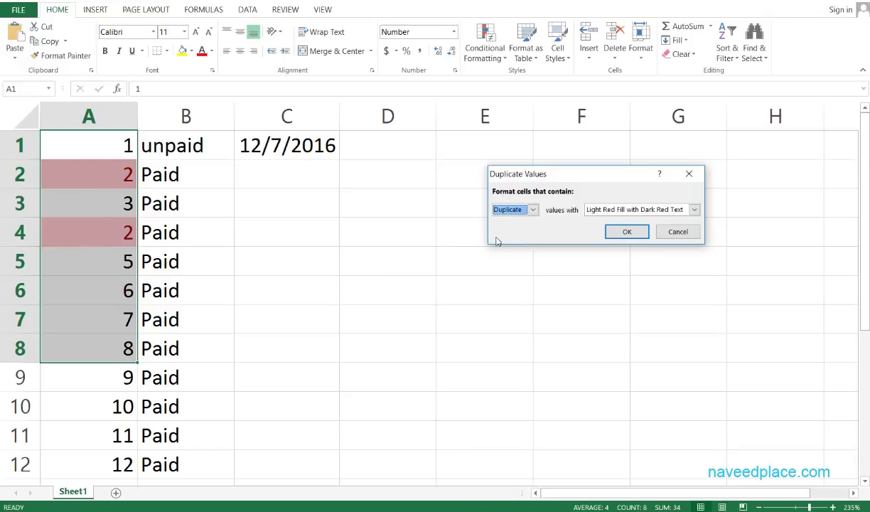
{"action": "left_click", "coordinate": [678, 233]}
{"action": "key", "text": "ctrl+z"}
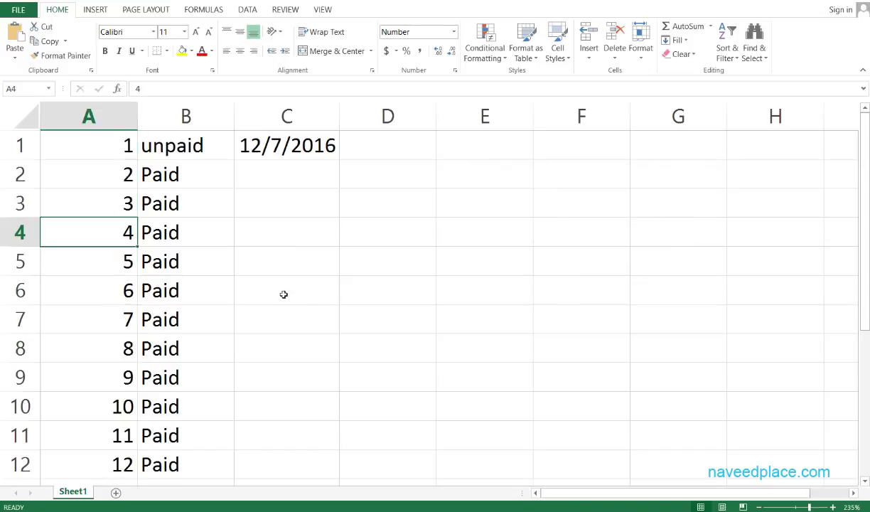
Preview a Top 10 Items rule on cells A1 through A19, and cancel it
{"action": "left_click_drag", "start_coordinate": [119, 153], "coordinate": [120, 436]}
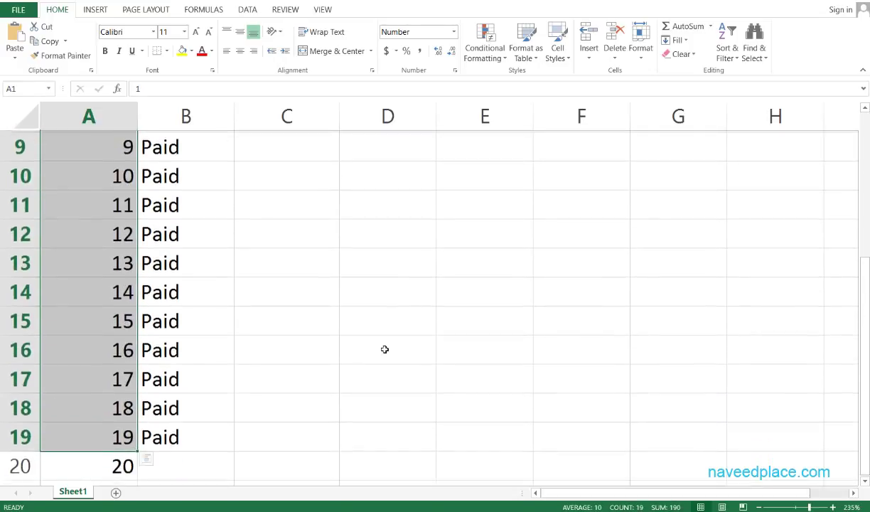
{"action": "scroll", "coordinate": [389, 131], "scroll_direction": "up", "scroll_amount": 3}
{"action": "left_click", "coordinate": [477, 55]}
{"action": "mouse_move", "coordinate": [501, 108]}
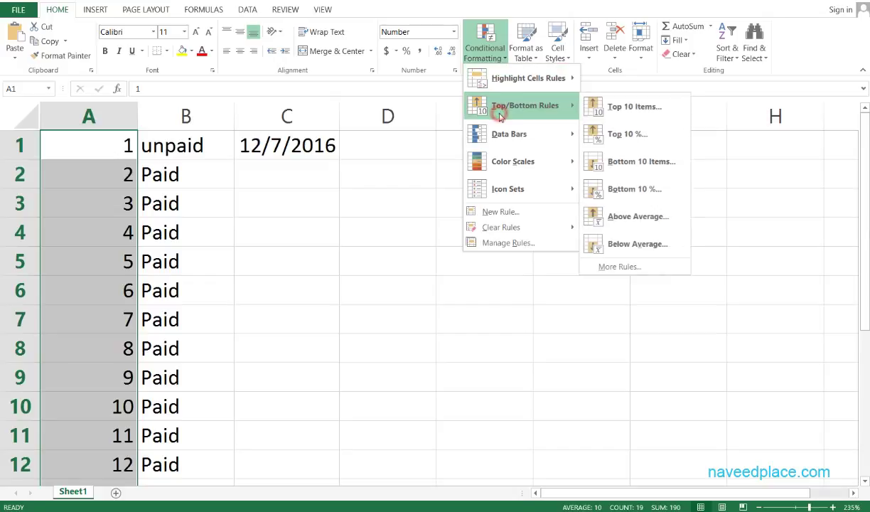
{"action": "left_click", "coordinate": [660, 111]}
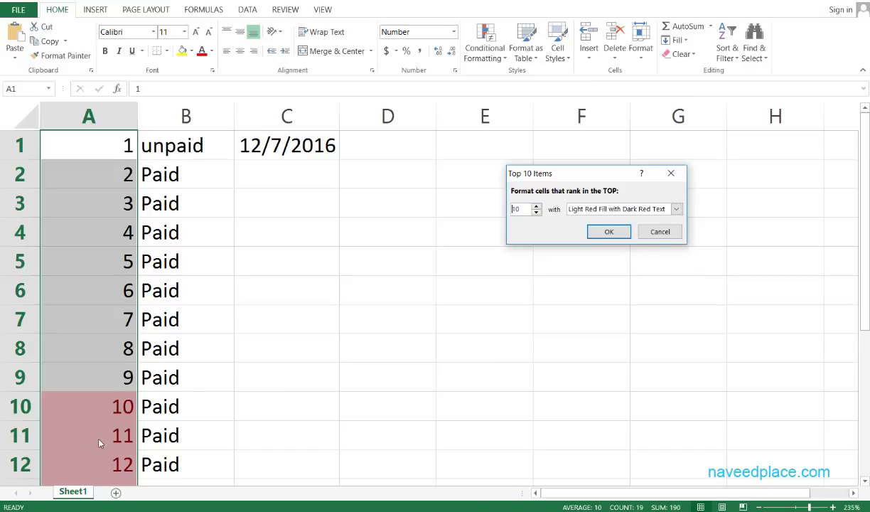
{"action": "left_click", "coordinate": [659, 232]}
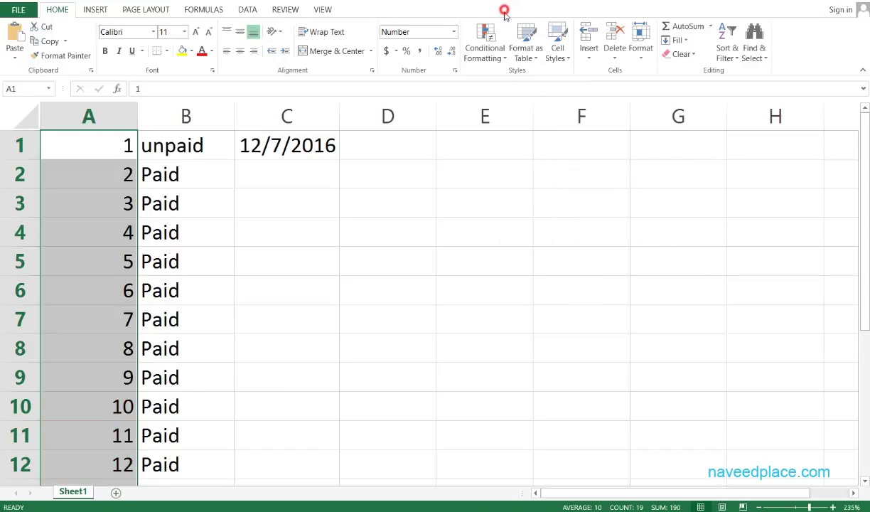
Apply a Top 10% rule with light red fill and dark red text to cells A1 through A19, and check the highlighting
{"action": "left_click", "coordinate": [486, 41]}
{"action": "mouse_move", "coordinate": [497, 108]}
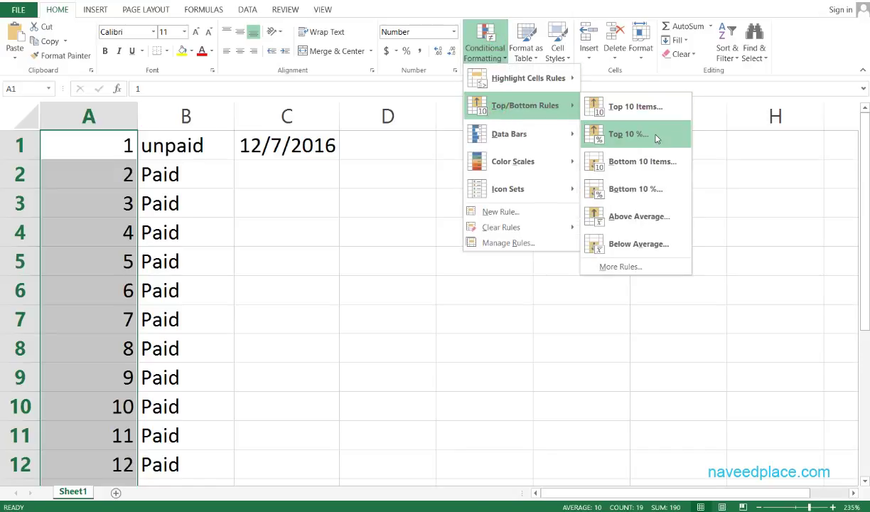
{"action": "left_click", "coordinate": [655, 134]}
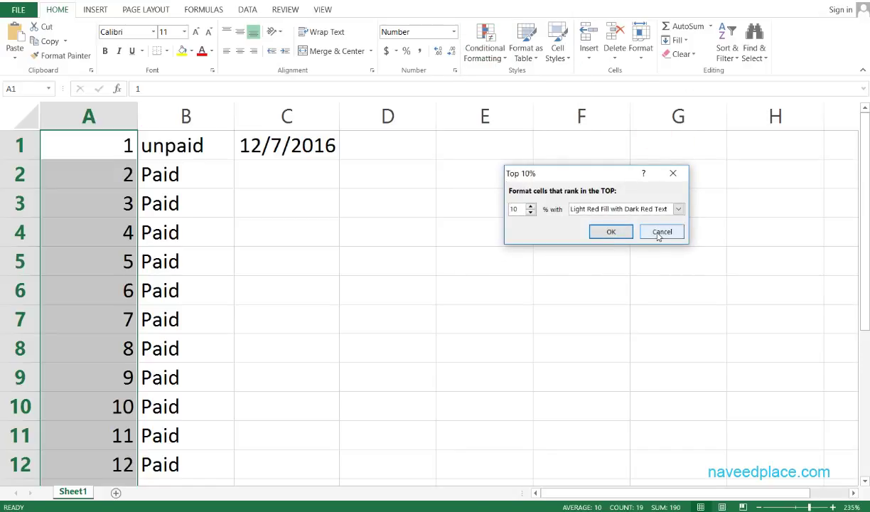
{"action": "left_click", "coordinate": [508, 374]}
{"action": "scroll", "coordinate": [324, 378], "scroll_direction": "down", "scroll_amount": 4}
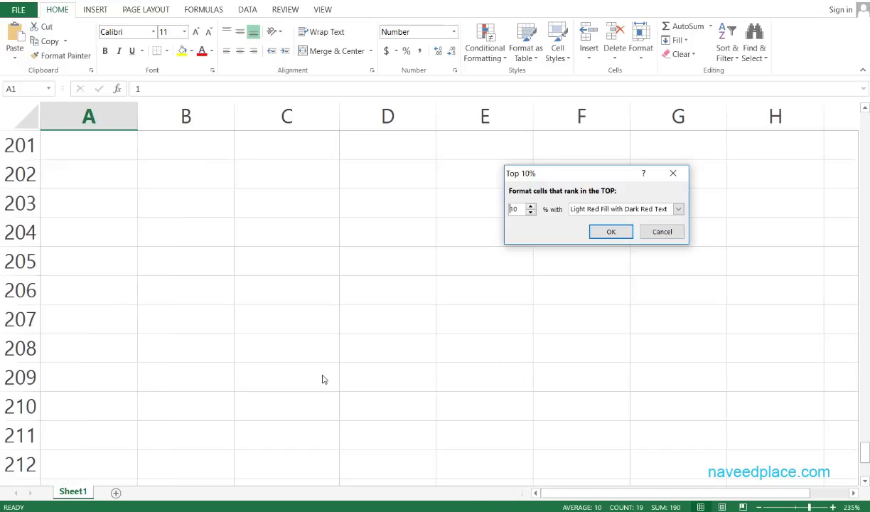
{"action": "left_click", "coordinate": [602, 236]}
{"action": "scroll", "coordinate": [213, 322], "scroll_direction": "up", "scroll_amount": 10}
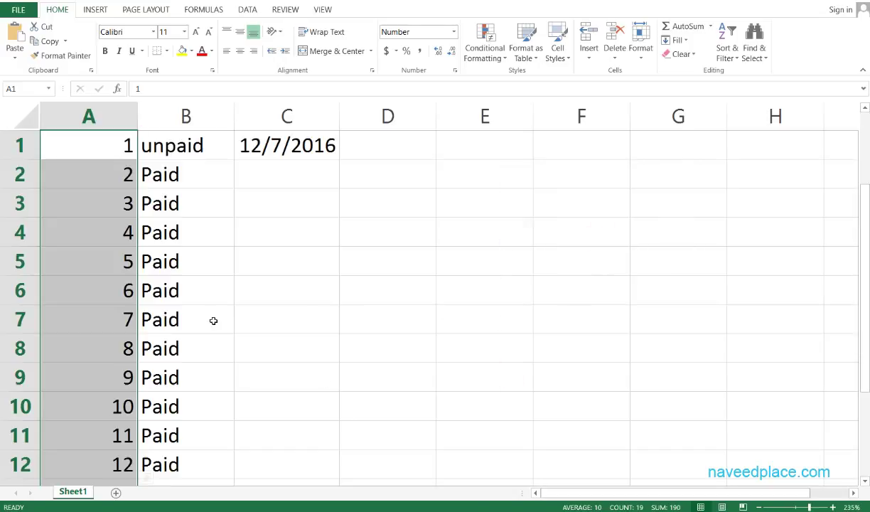
{"action": "left_click_drag", "start_coordinate": [864, 274], "coordinate": [863, 420]}
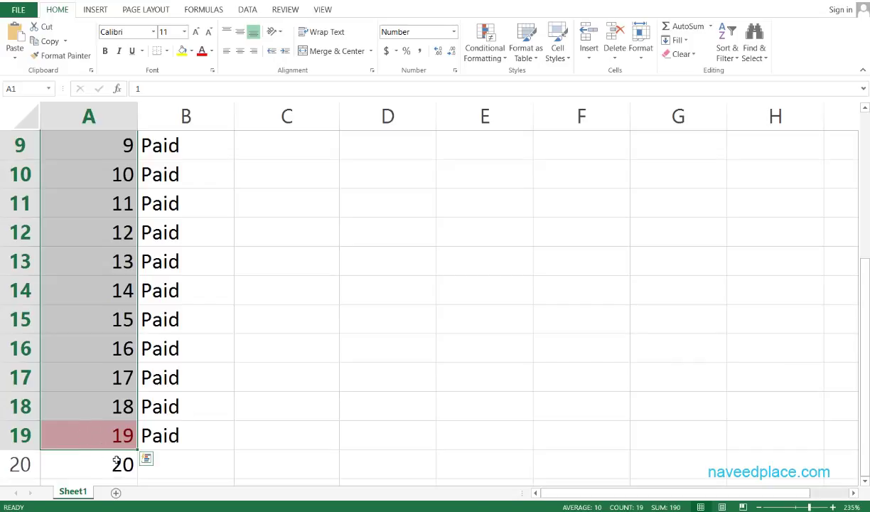
Preview a Bottom 10 Items rule on cells A1 through A19, and cancel it
{"action": "left_click", "coordinate": [485, 53]}
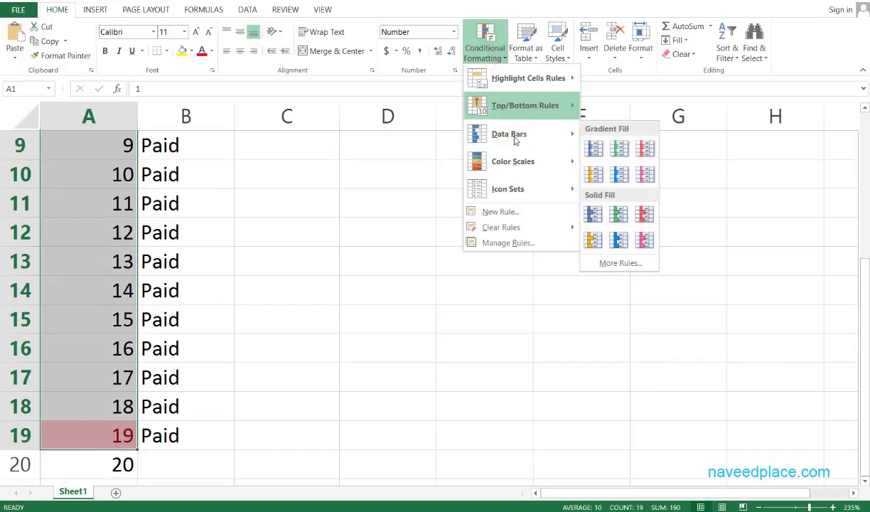
{"action": "mouse_move", "coordinate": [526, 106]}
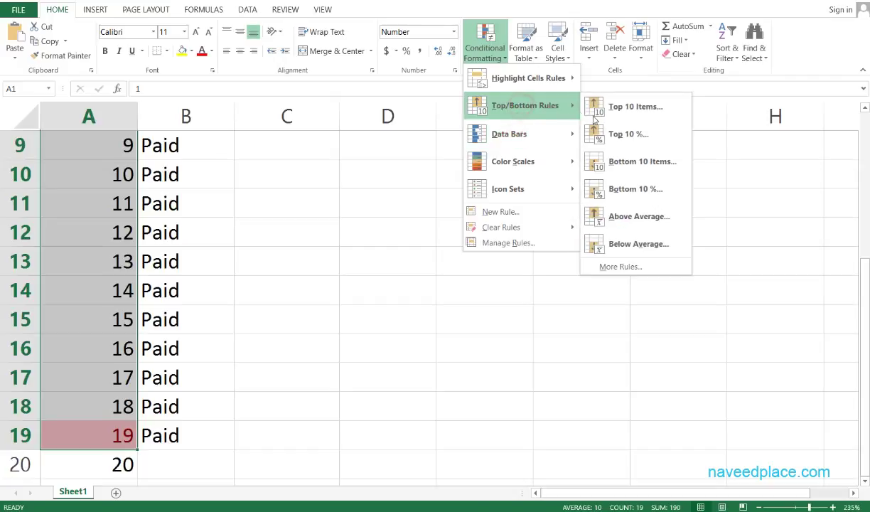
{"action": "left_click", "coordinate": [632, 162]}
{"action": "scroll", "coordinate": [162, 223], "scroll_direction": "up", "scroll_amount": 3}
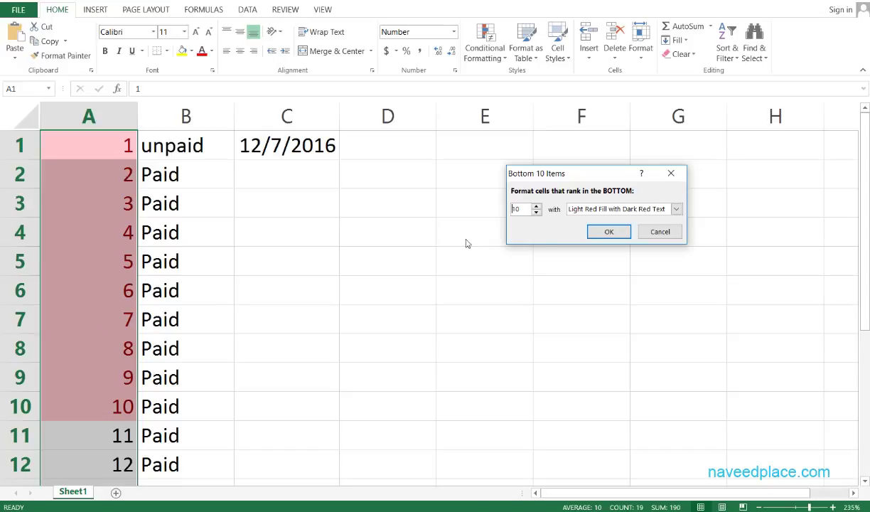
{"action": "left_click", "coordinate": [660, 231]}
Preview a Bottom 10% rule on cells A1 through A19, and cancel it
{"action": "left_click", "coordinate": [485, 44]}
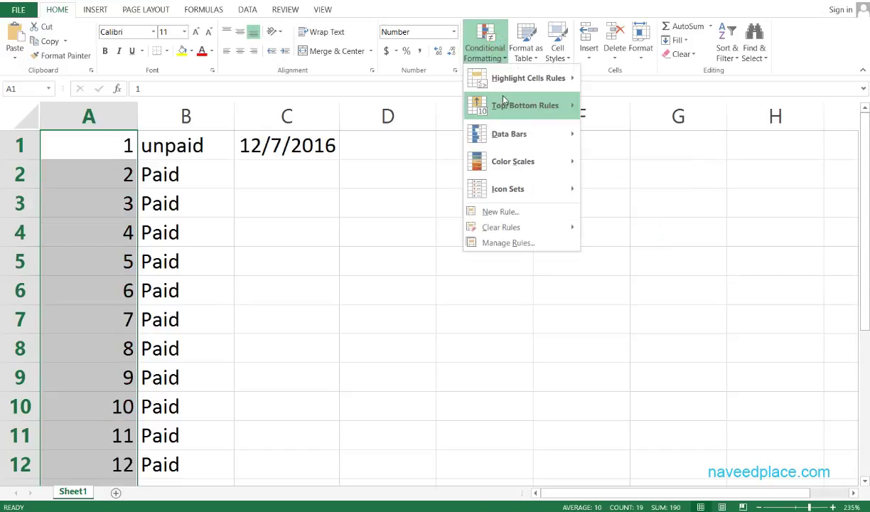
{"action": "mouse_move", "coordinate": [504, 104]}
{"action": "left_click", "coordinate": [625, 189]}
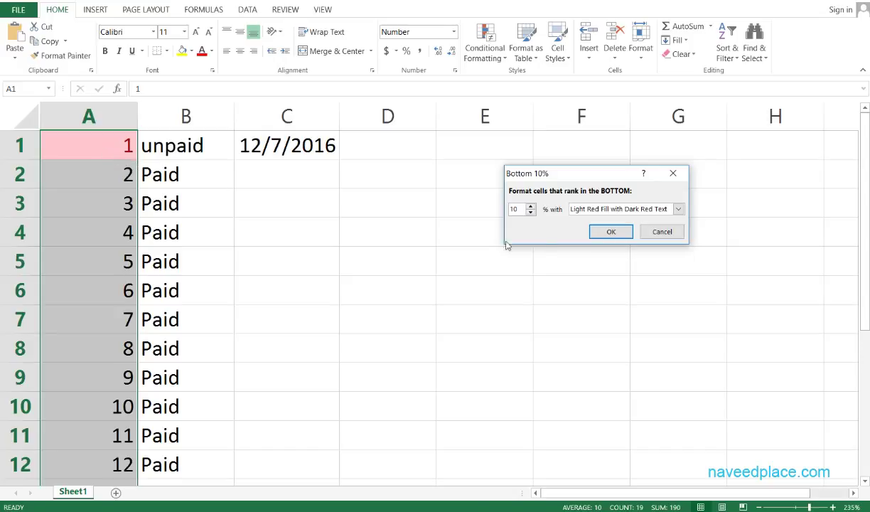
{"action": "left_click", "coordinate": [662, 231]}
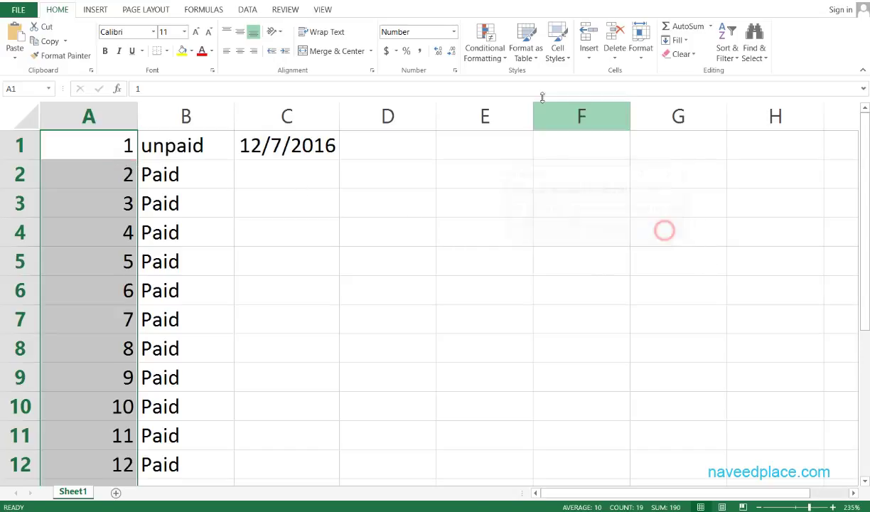
Apply an Above Average rule with light red fill and dark red text to cells A1 through A19, and undo it
{"action": "left_click", "coordinate": [485, 44]}
{"action": "mouse_move", "coordinate": [499, 105]}
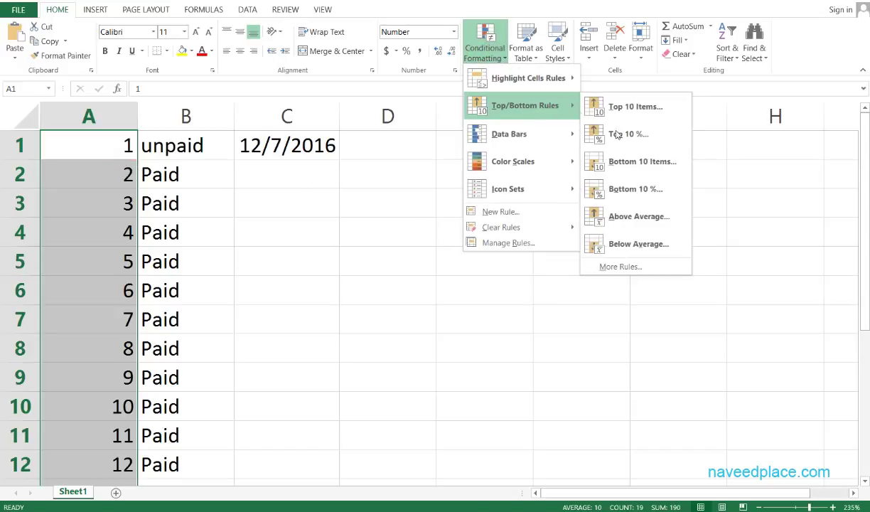
{"action": "left_click", "coordinate": [630, 217]}
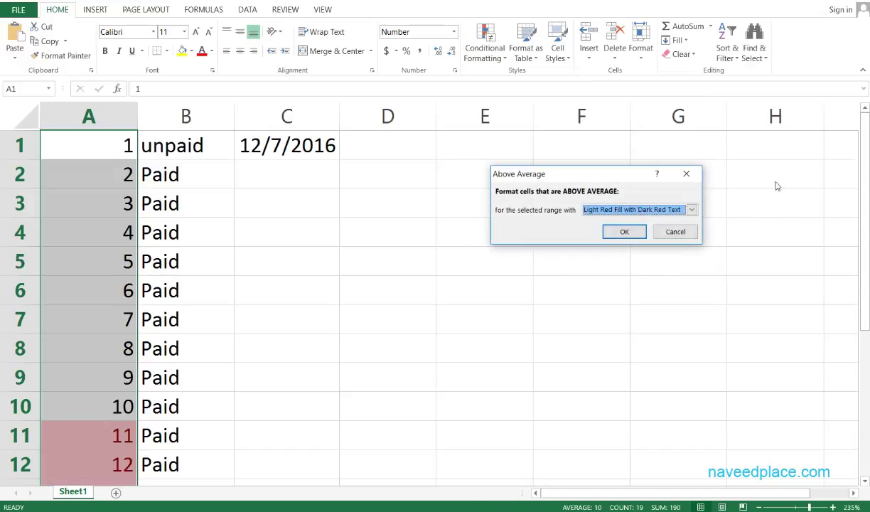
{"action": "left_click", "coordinate": [624, 231]}
{"action": "left_click_drag", "start_coordinate": [864, 227], "coordinate": [864, 334]}
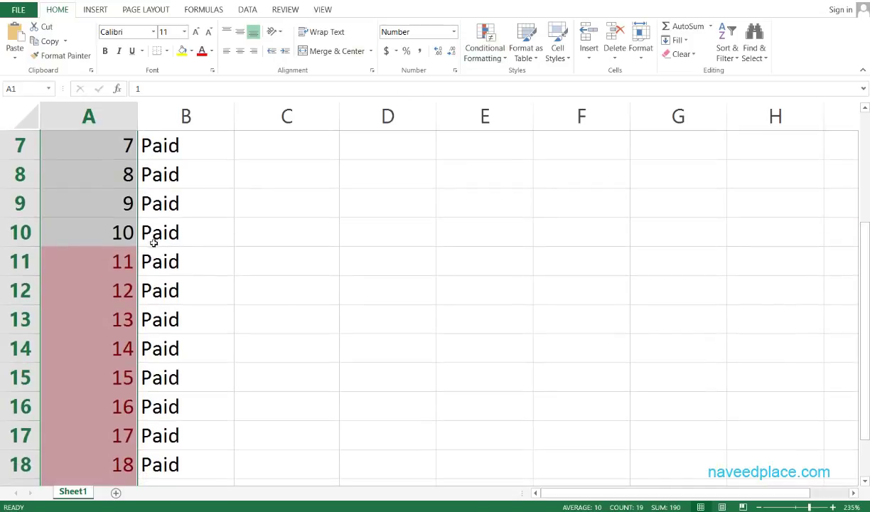
{"action": "key", "text": "ctrl+q"}
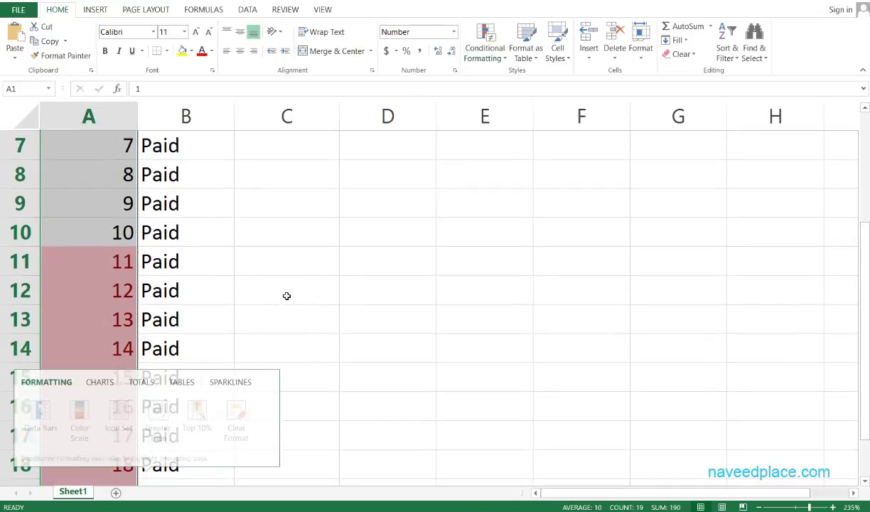
{"action": "left_click", "coordinate": [305, 285]}
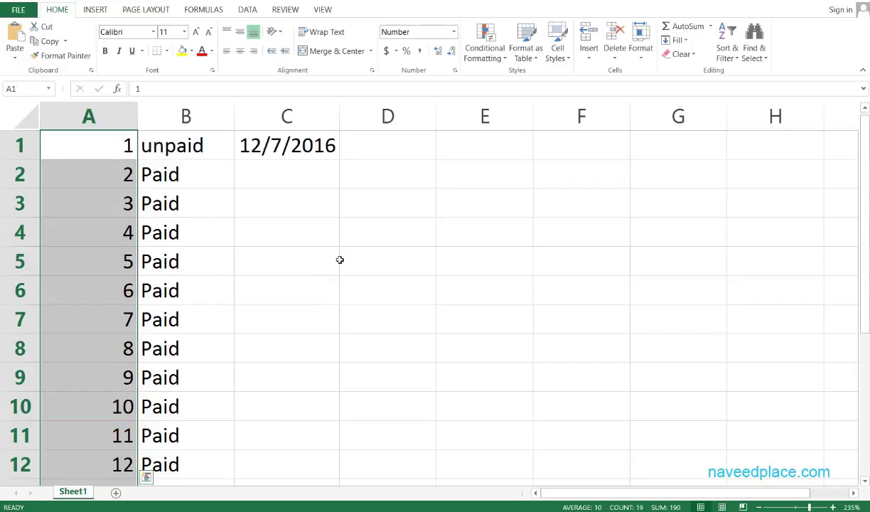
Preview a Below Average rule on cells A1 through A19, and cancel it
{"action": "left_click", "coordinate": [484, 44]}
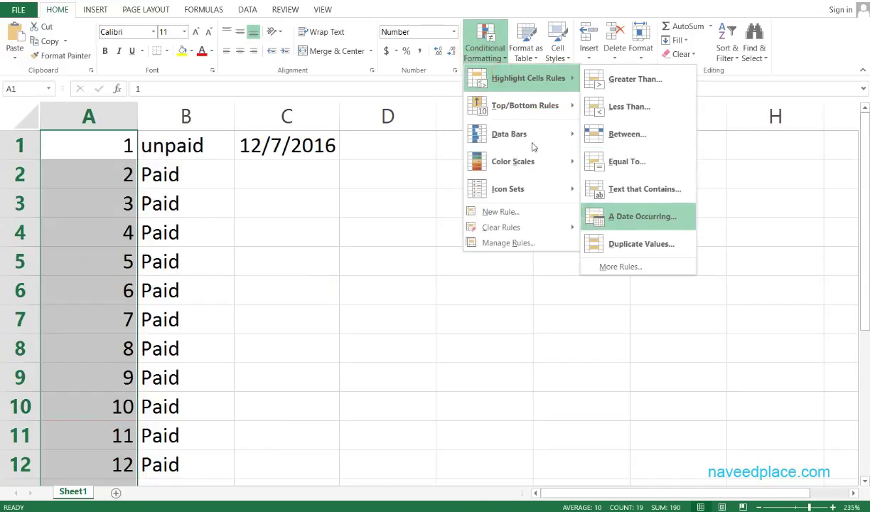
{"action": "mouse_move", "coordinate": [526, 105]}
{"action": "left_click", "coordinate": [628, 243]}
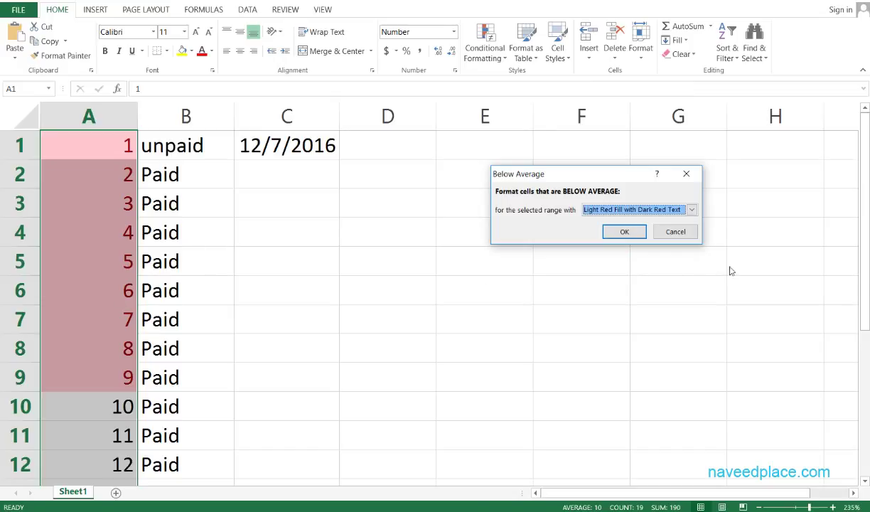
{"action": "left_click", "coordinate": [676, 231]}
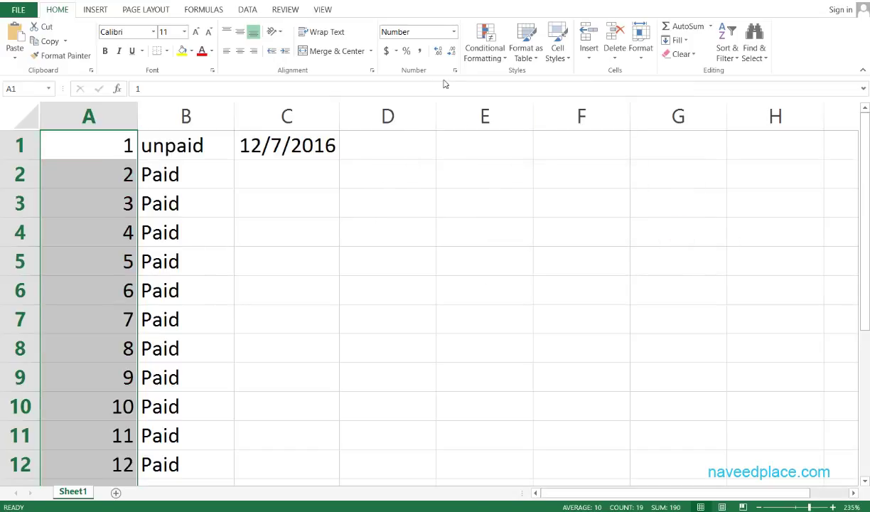
Apply the four-bar Ratings icon set to cells A1 through A19
{"action": "left_click", "coordinate": [476, 50]}
{"action": "mouse_move", "coordinate": [506, 189]}
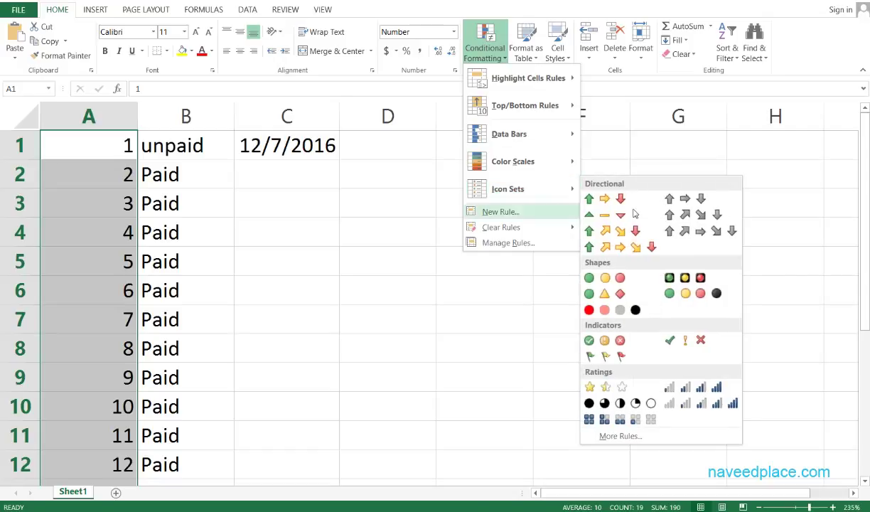
{"action": "left_click", "coordinate": [702, 389]}
{"action": "left_click", "coordinate": [123, 252]}
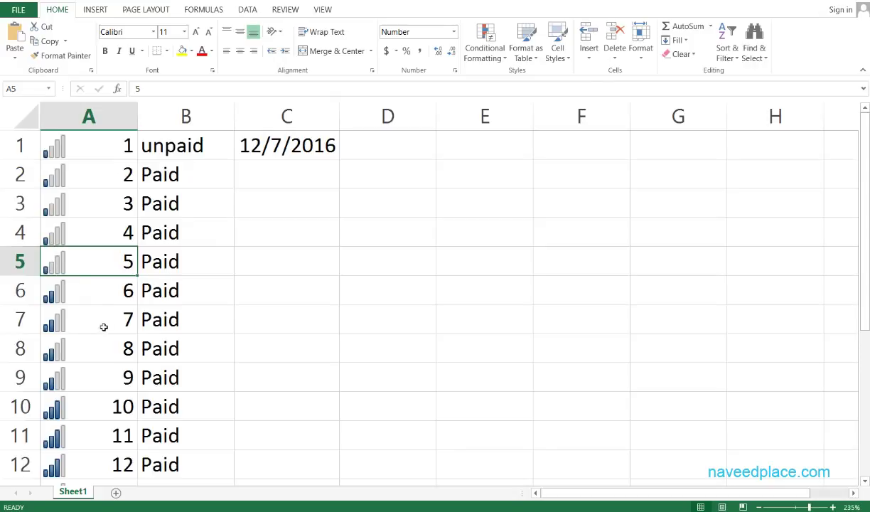
Examine how the rating bar icons vary with the numbers down column A
{"action": "scroll", "coordinate": [88, 304], "scroll_direction": "down", "scroll_amount": 20}
{"action": "scroll", "coordinate": [89, 315], "scroll_direction": "up", "scroll_amount": 20}
{"action": "left_click_drag", "start_coordinate": [864, 256], "coordinate": [864, 262]}
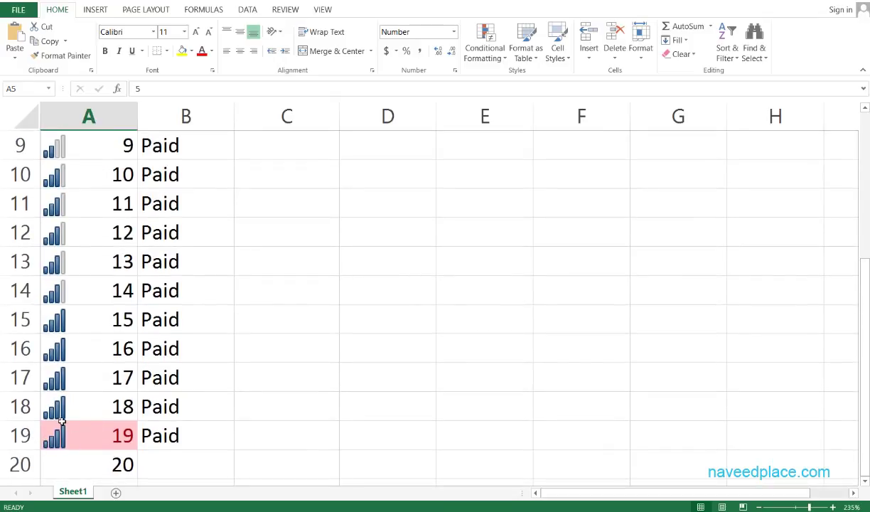
{"action": "scroll", "coordinate": [72, 379], "scroll_direction": "up", "scroll_amount": 3}
{"action": "left_click", "coordinate": [58, 353]}
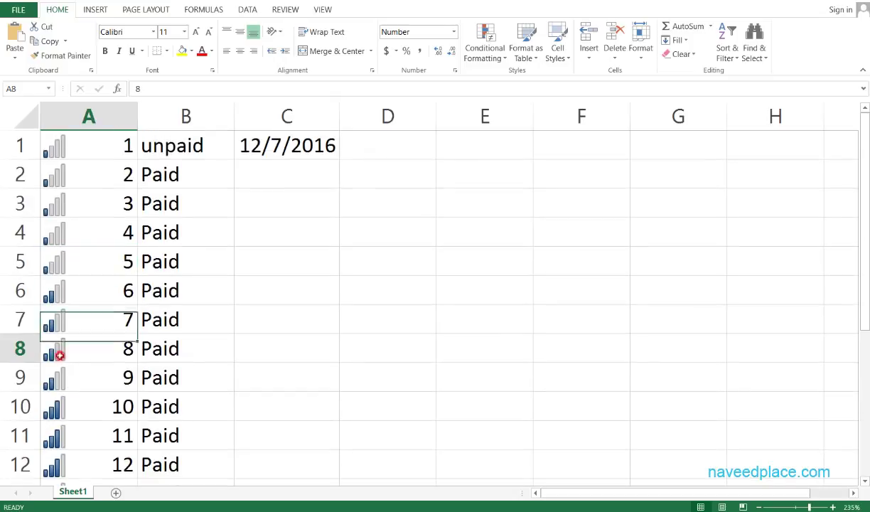
{"action": "left_click", "coordinate": [52, 310]}
{"action": "left_click", "coordinate": [67, 406]}
{"action": "left_click", "coordinate": [68, 435]}
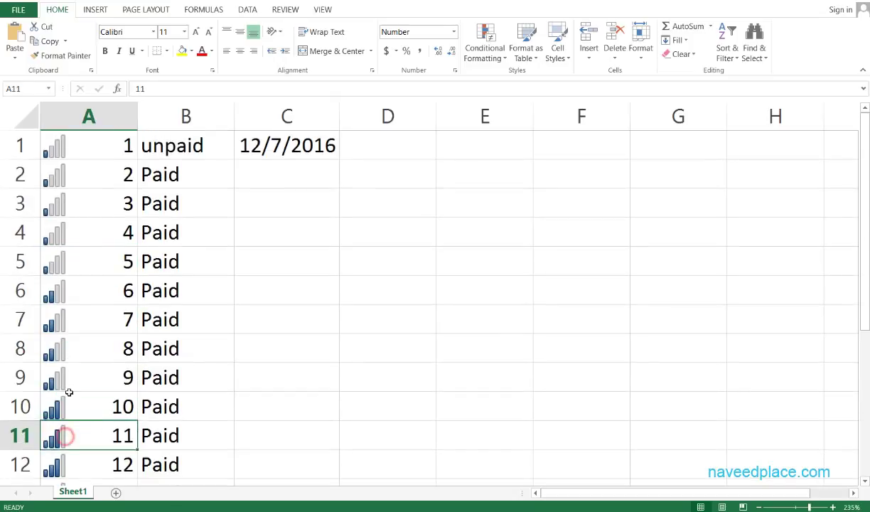
{"action": "left_click", "coordinate": [67, 348]}
{"action": "left_click", "coordinate": [70, 288]}
{"action": "left_click", "coordinate": [71, 327]}
{"action": "left_click", "coordinate": [69, 347]}
{"action": "left_click", "coordinate": [71, 378]}
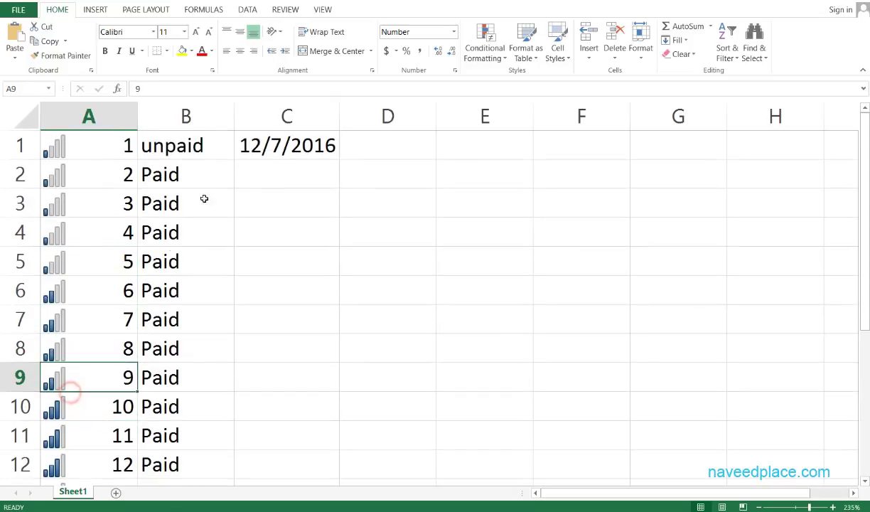
Undo the icon set formatting on the numbers in column A
{"action": "left_click_drag", "start_coordinate": [75, 145], "coordinate": [71, 436]}
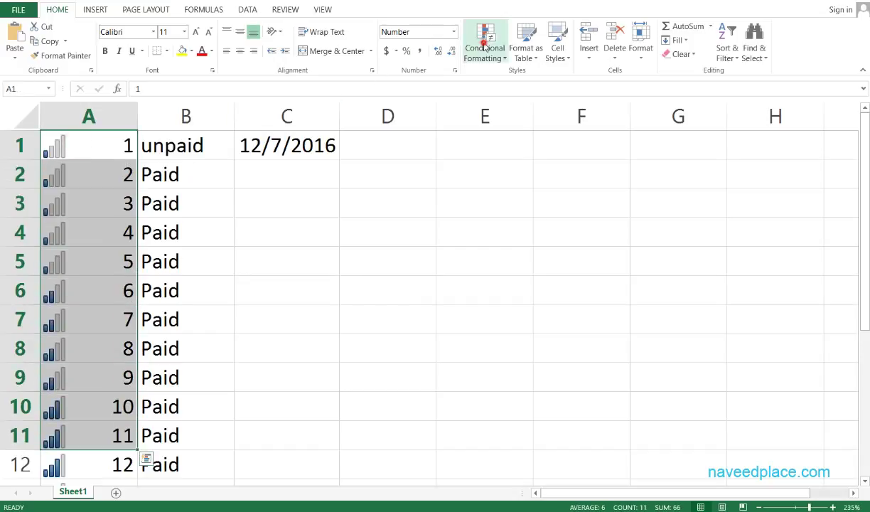
{"action": "left_click", "coordinate": [485, 51]}
{"action": "left_click", "coordinate": [371, 257]}
{"action": "key", "text": "ctrl+z"}
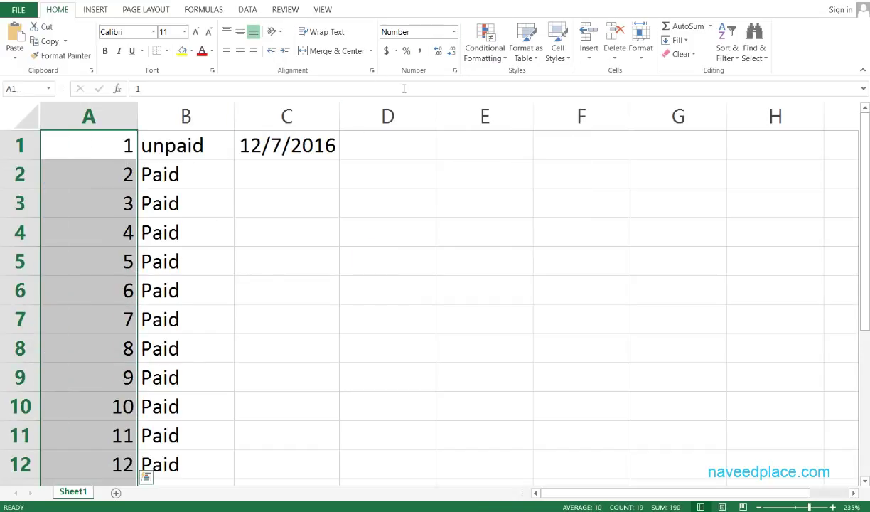
Apply blue gradient data bars to the numbers in cells A1 through A19 and review them down to row 19
{"action": "left_click", "coordinate": [484, 51]}
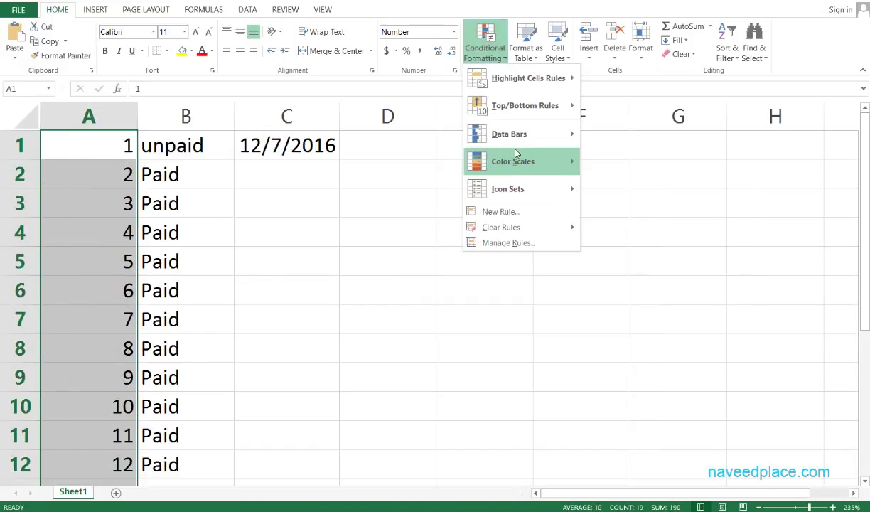
{"action": "mouse_move", "coordinate": [533, 134]}
{"action": "left_click", "coordinate": [625, 164]}
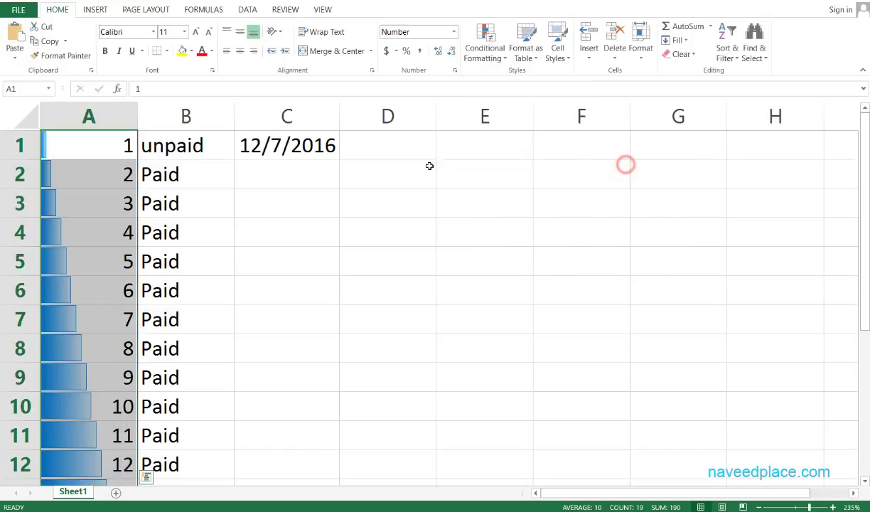
{"action": "scroll", "coordinate": [65, 307], "scroll_direction": "down", "scroll_amount": 20}
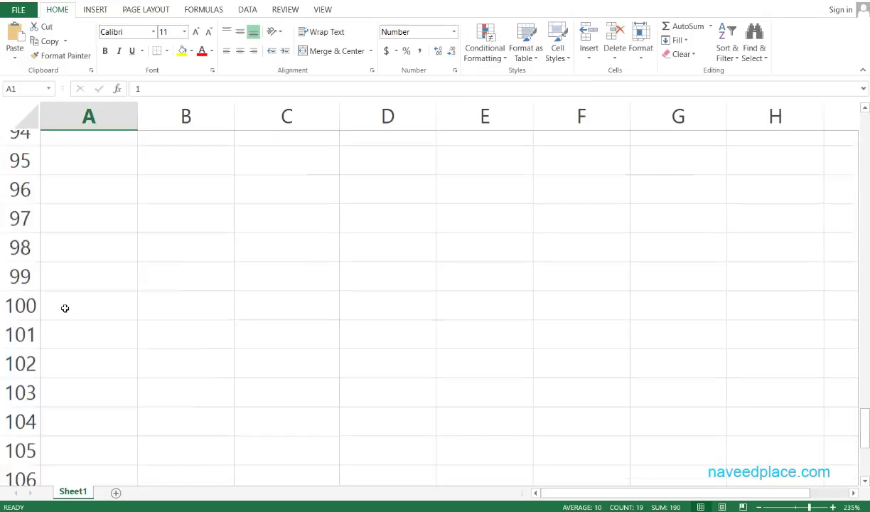
{"action": "scroll", "coordinate": [65, 308], "scroll_direction": "down", "scroll_amount": 2}
{"action": "left_click_drag", "start_coordinate": [866, 458], "coordinate": [863, 163]}
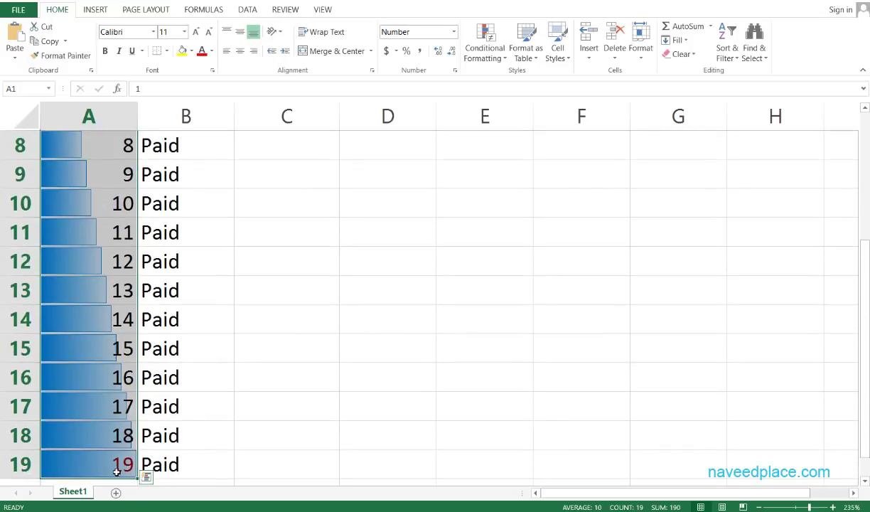
Try formatting the entire worksheet as a table in the blue medium style without existing headers, and undo it
{"action": "left_click", "coordinate": [447, 356]}
{"action": "key", "text": "ctrl+a"}
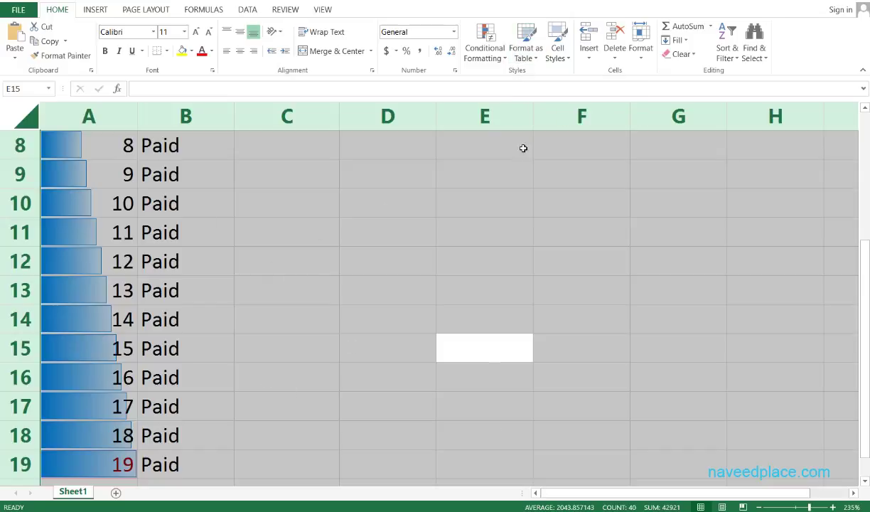
{"action": "left_click", "coordinate": [527, 54]}
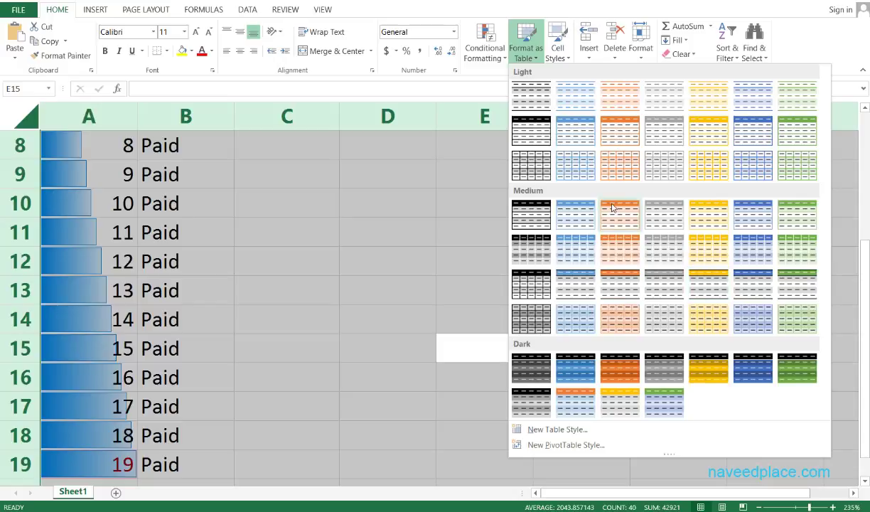
{"action": "left_click", "coordinate": [574, 219]}
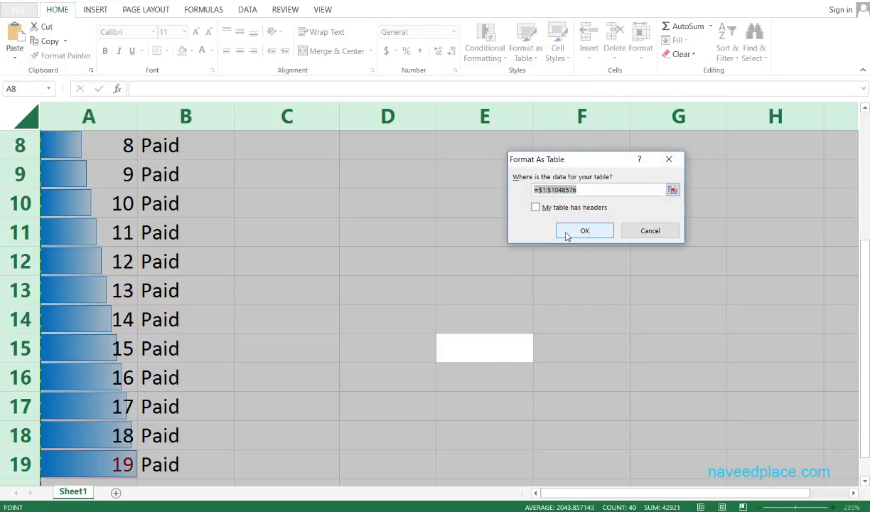
{"action": "left_click", "coordinate": [565, 230]}
{"action": "left_click", "coordinate": [577, 231]}
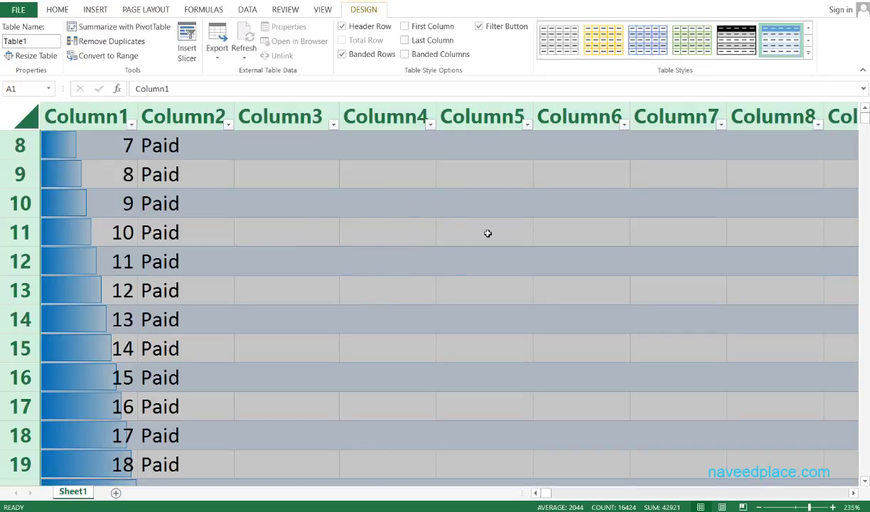
{"action": "key", "text": "ctrl+z"}
{"action": "left_click", "coordinate": [491, 180]}
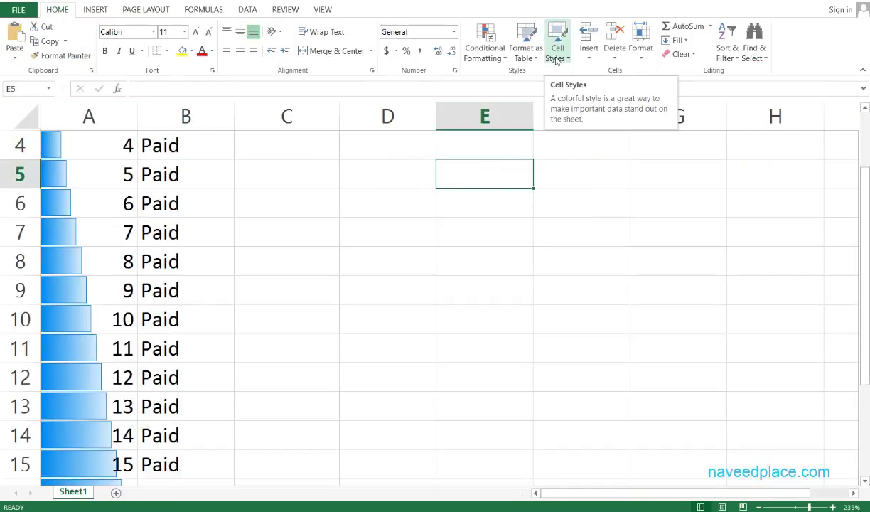
{"action": "left_click", "coordinate": [151, 260]}
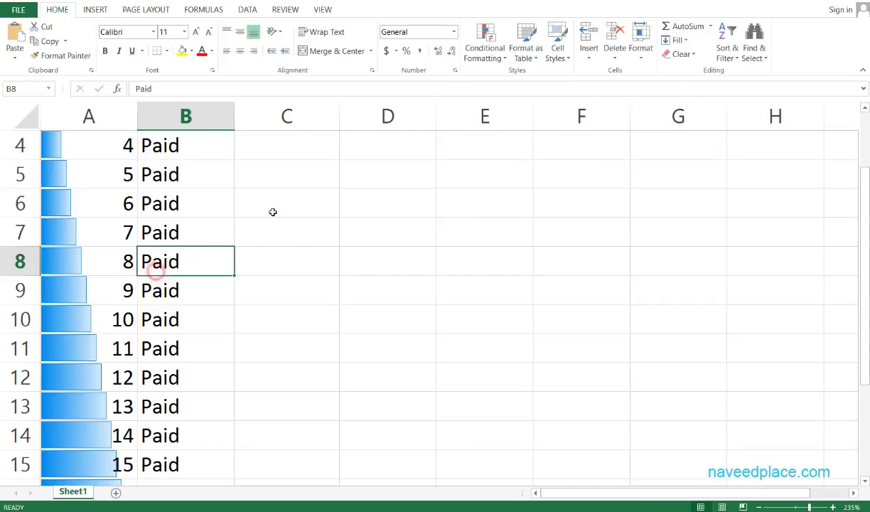
{"action": "left_click", "coordinate": [486, 48]}
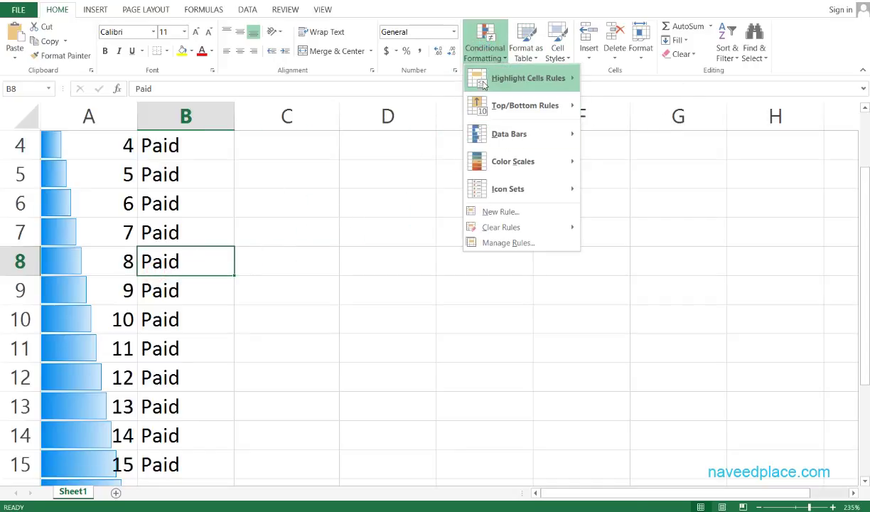
{"action": "left_click", "coordinate": [486, 63]}
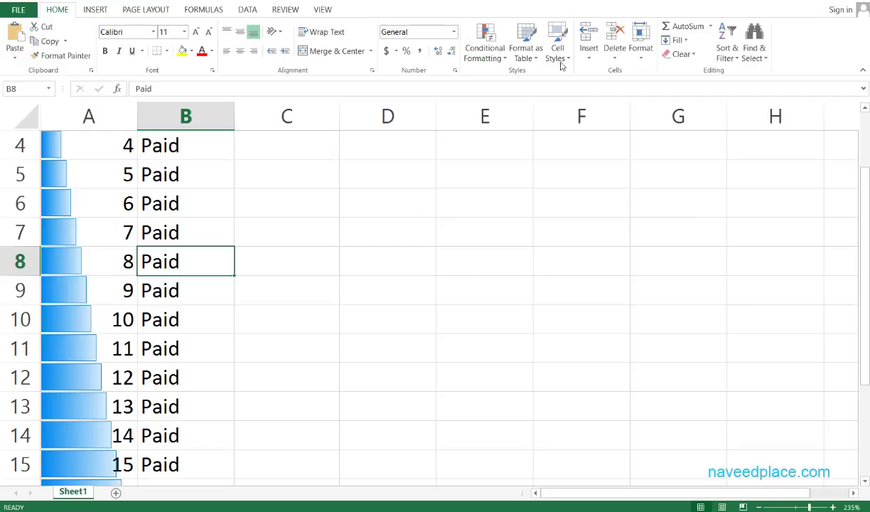
Preview themed cell styles such as 60% - Accent5 on cell B7 without applying any
{"action": "scroll", "coordinate": [202, 251], "scroll_direction": "up", "scroll_amount": 1}
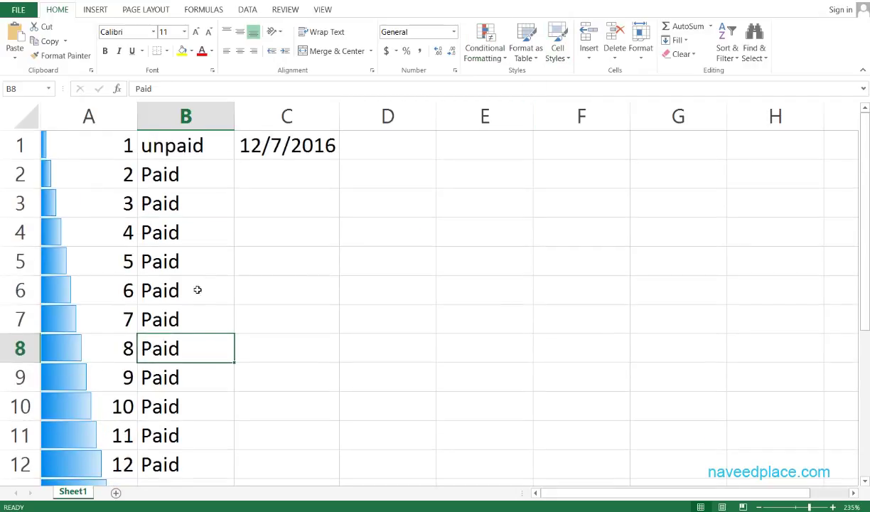
{"action": "left_click", "coordinate": [169, 313]}
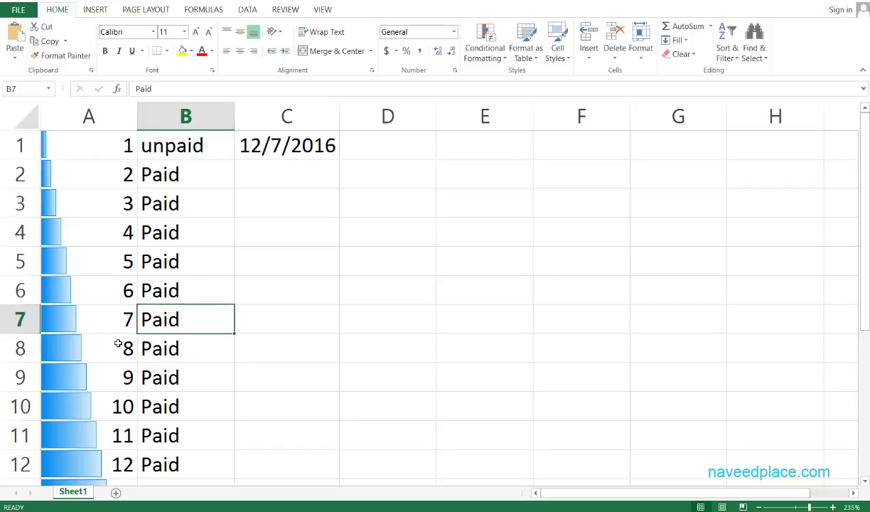
{"action": "left_click", "coordinate": [558, 50]}
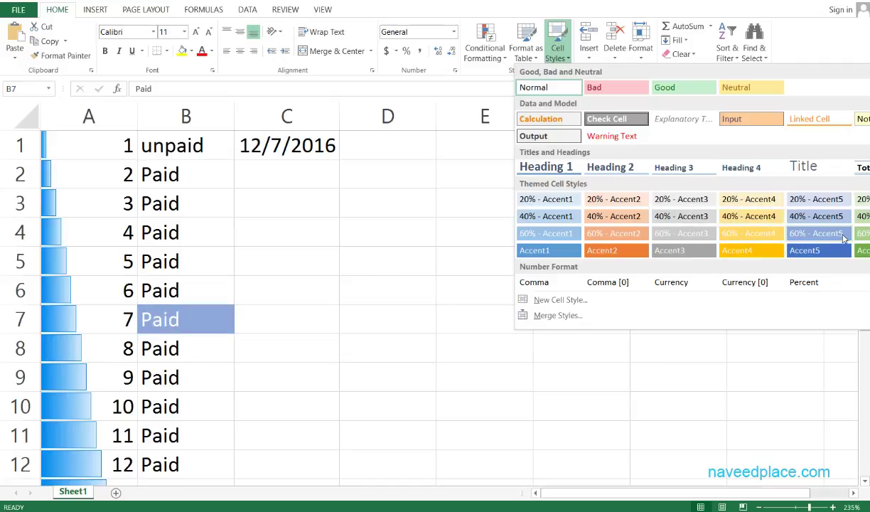
{"action": "left_click", "coordinate": [304, 363]}
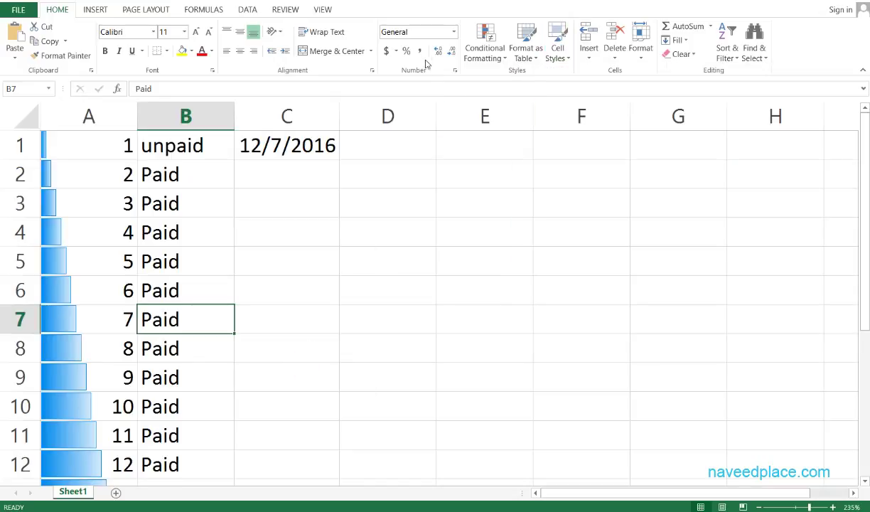